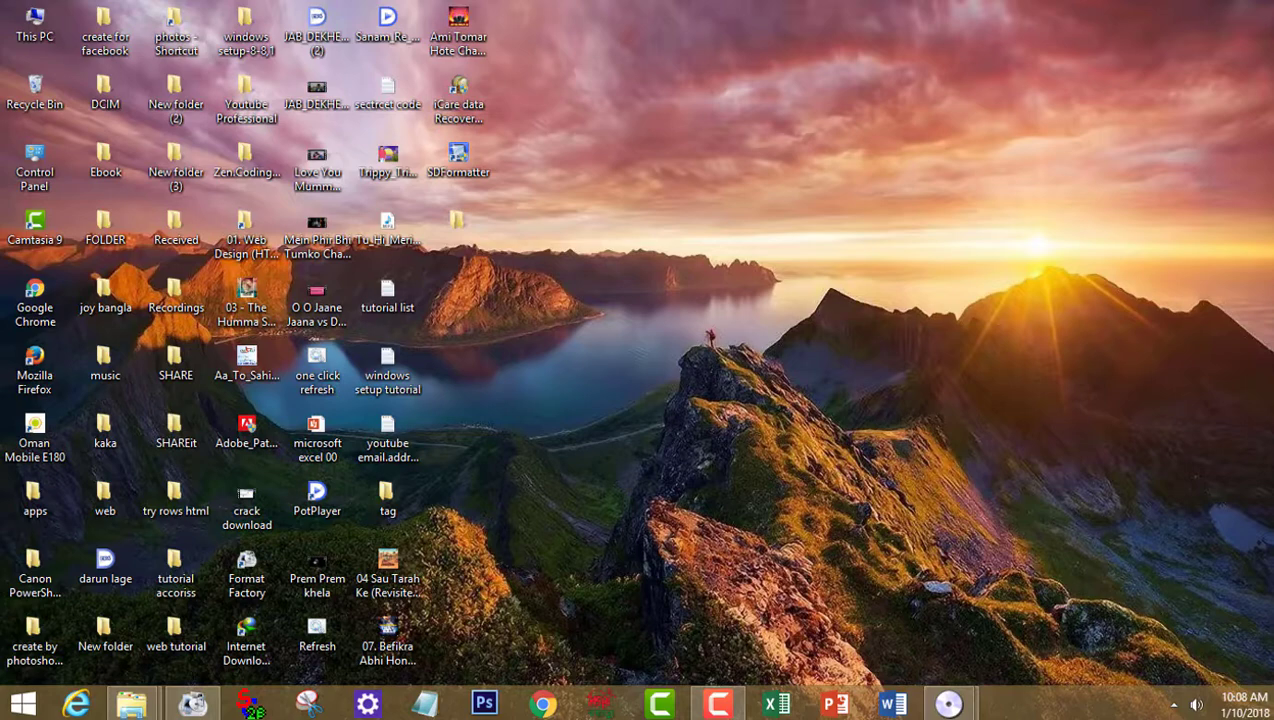
Launch the dd application from the Double Driver folder on the computer software (K:) drive.
{"action": "mouse_move", "coordinate": [131, 704]}
{"action": "left_click", "coordinate": [288, 614]}
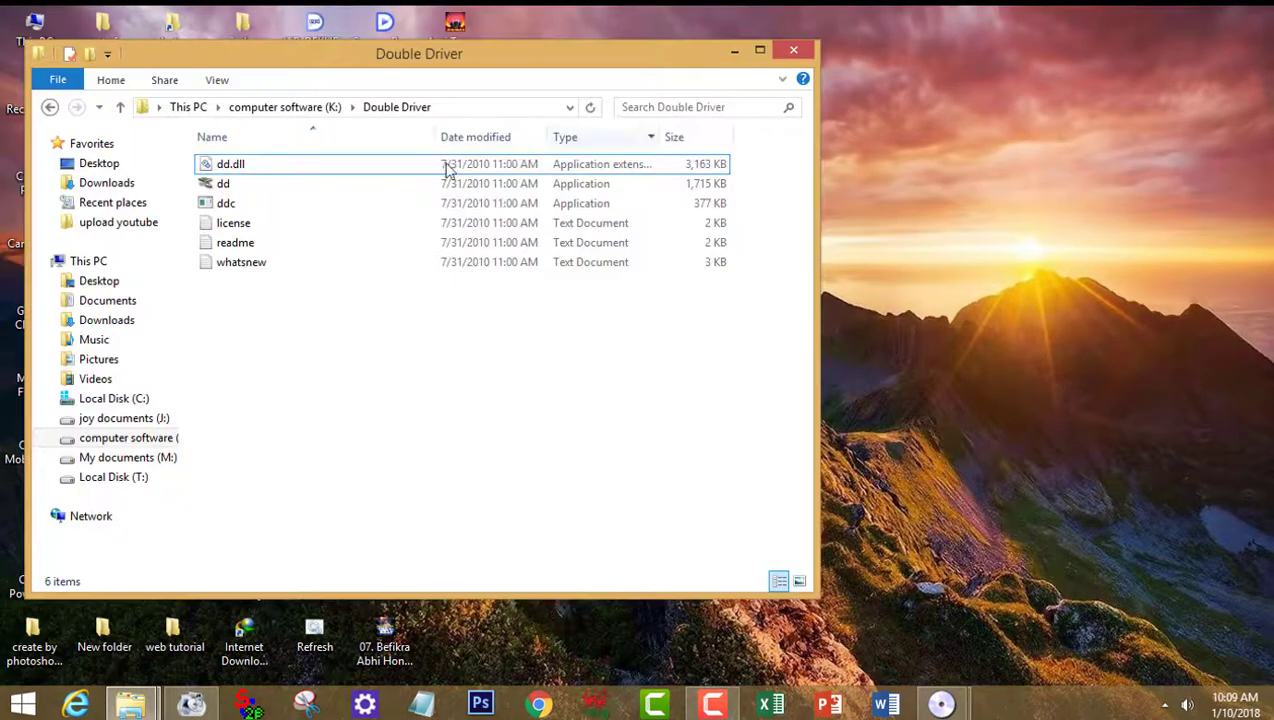
{"action": "left_click", "coordinate": [225, 184]}
{"action": "mouse_move", "coordinate": [231, 195]}
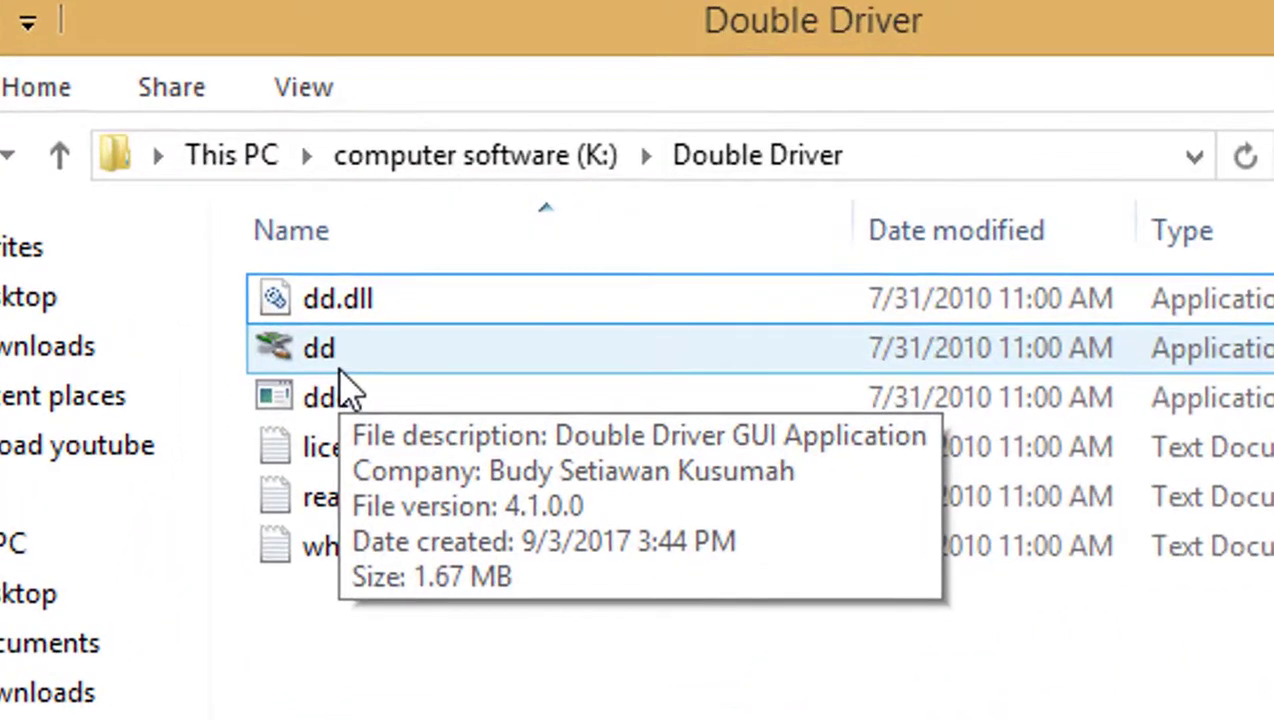
{"action": "double_click", "coordinate": [340, 366]}
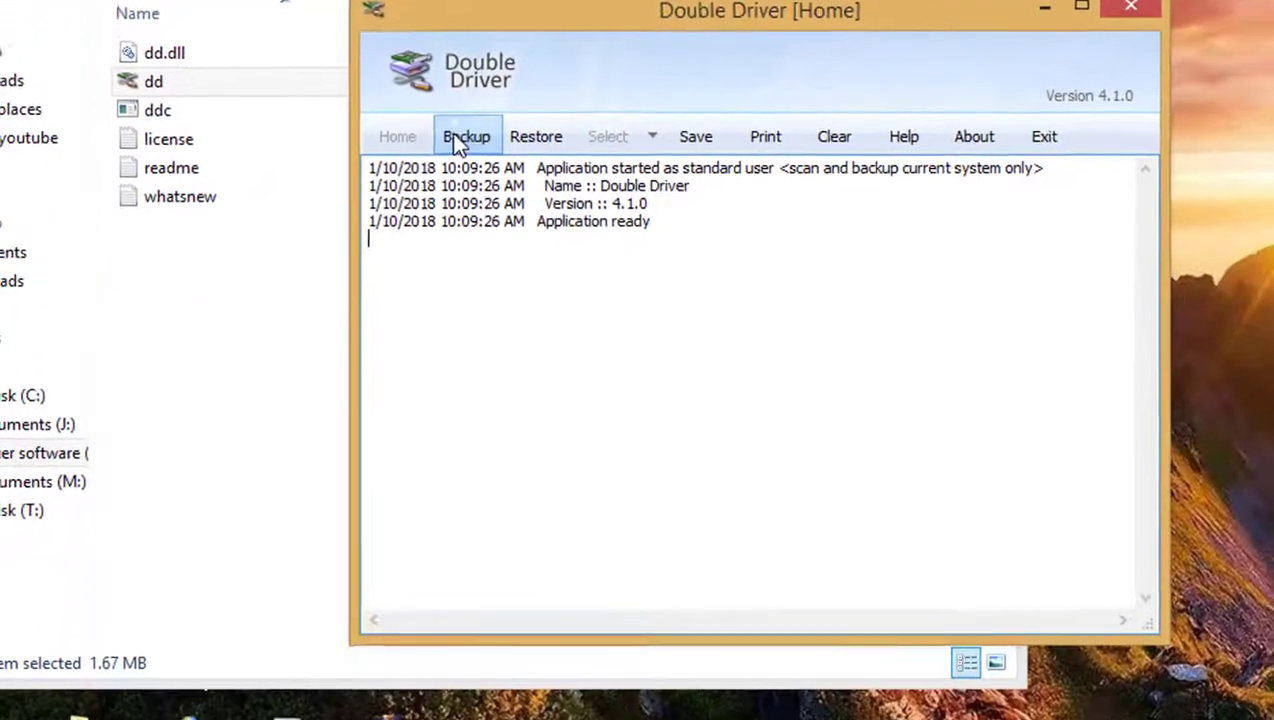
Scan the current system for drivers in Backup mode and look through the list of found drivers.
{"action": "left_click", "coordinate": [495, 368]}
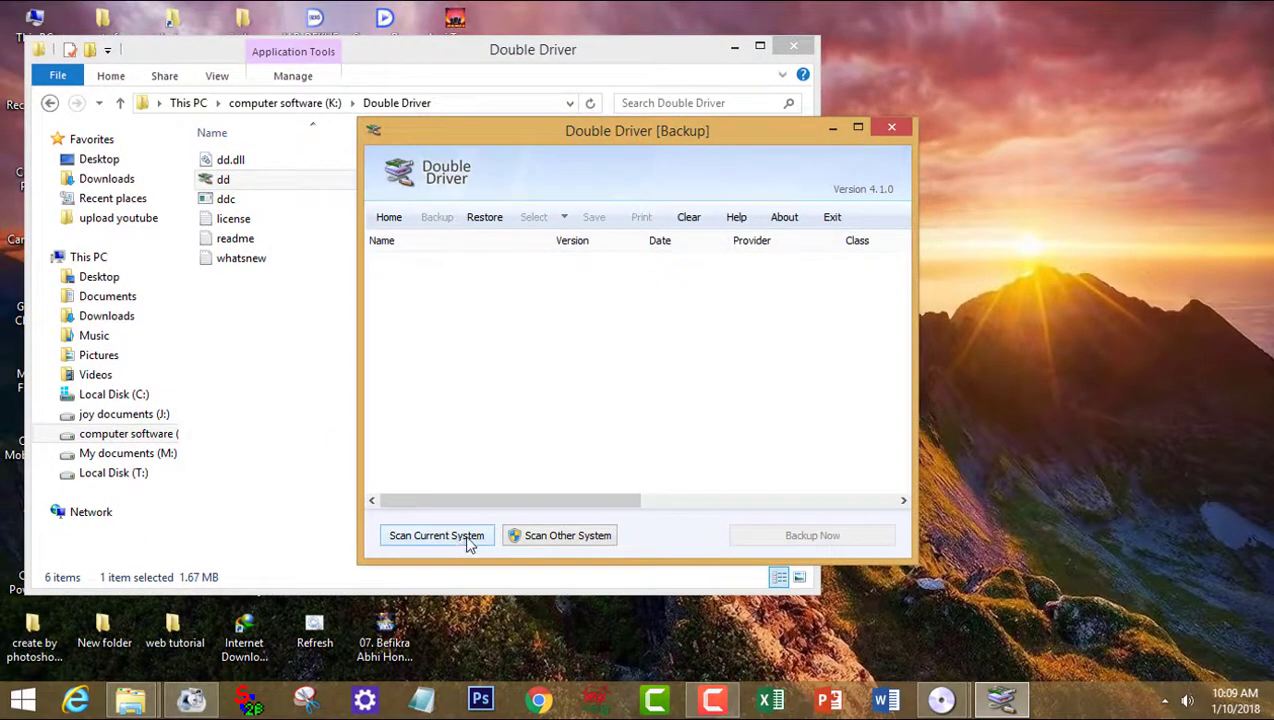
{"action": "left_click", "coordinate": [430, 538]}
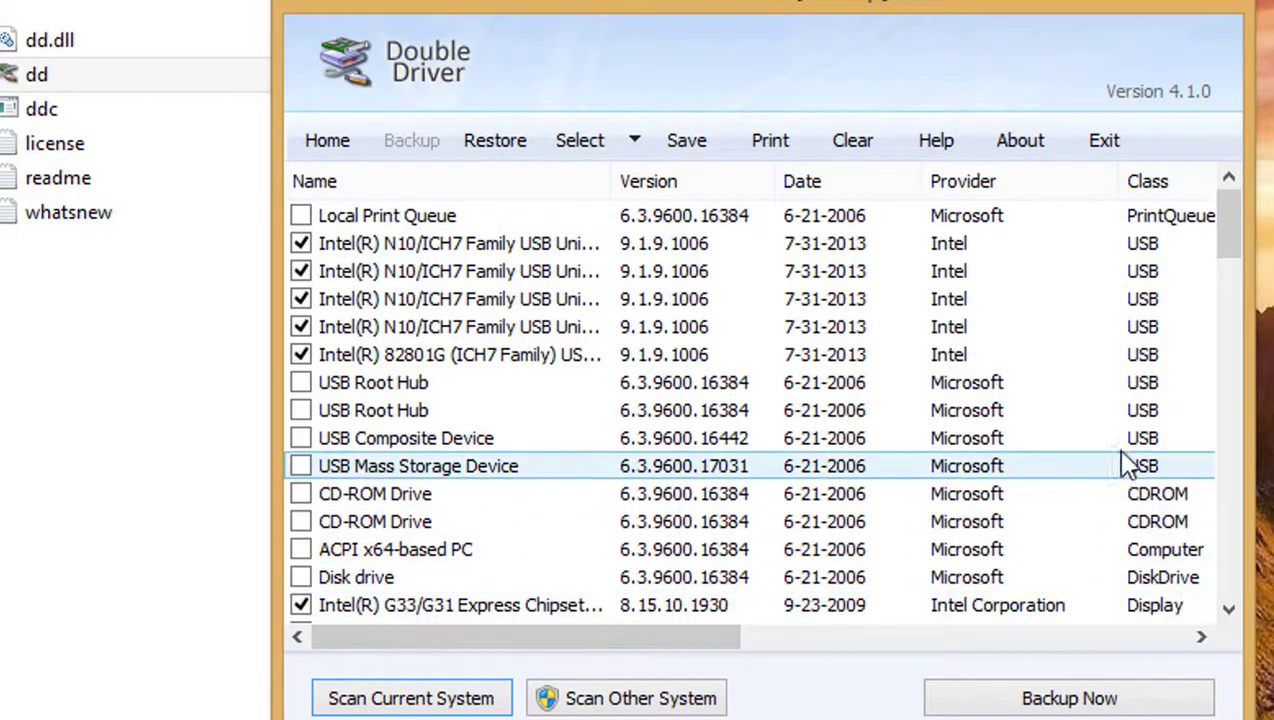
{"action": "left_click_drag", "start_coordinate": [1228, 276], "coordinate": [1220, 292]}
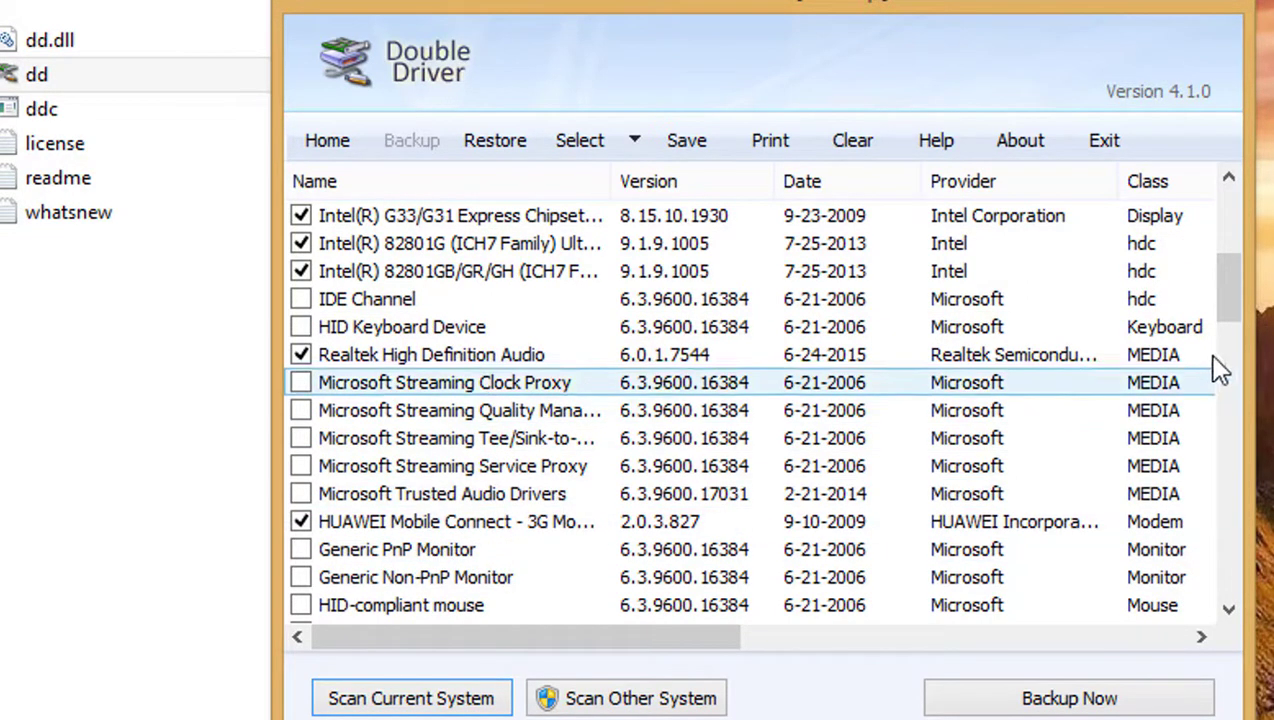
{"action": "left_click_drag", "start_coordinate": [1230, 314], "coordinate": [1163, 235]}
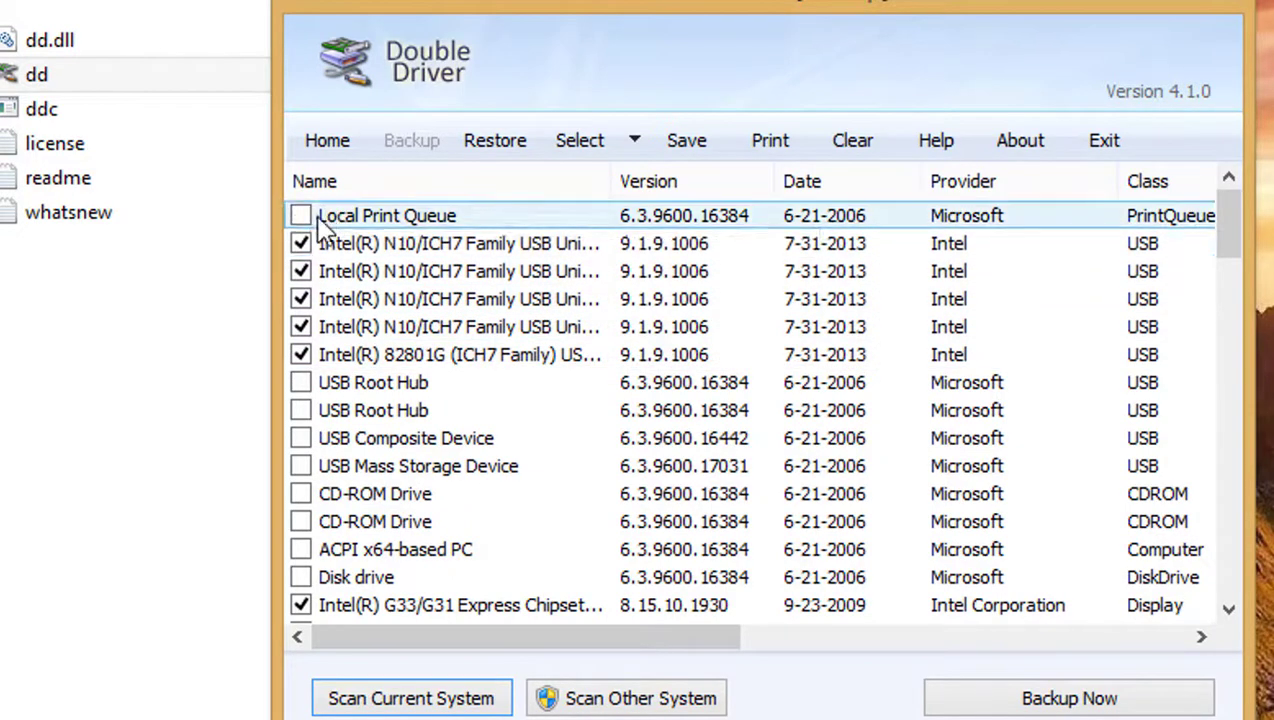
Tick both USB Root Hub entries and USB Composite Device, and reset the list to the default selection.
{"action": "left_click", "coordinate": [301, 382]}
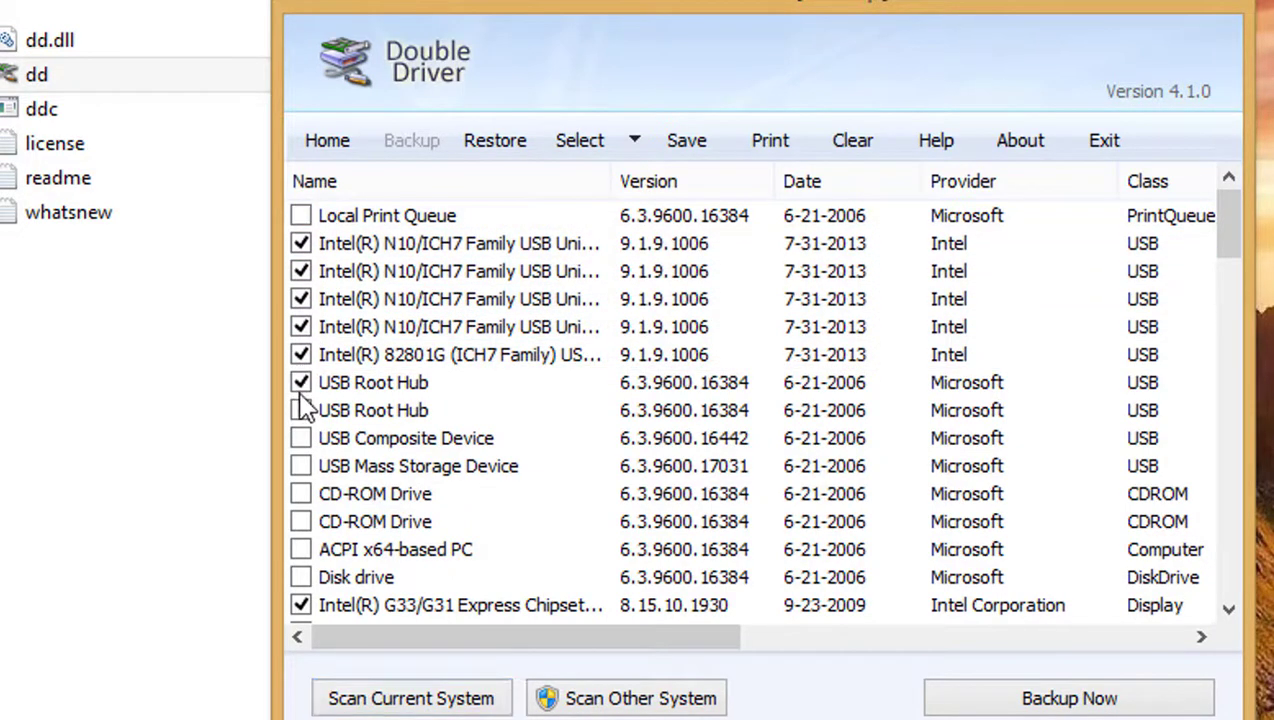
{"action": "left_click", "coordinate": [301, 410]}
{"action": "left_click", "coordinate": [301, 438]}
{"action": "left_click", "coordinate": [618, 150]}
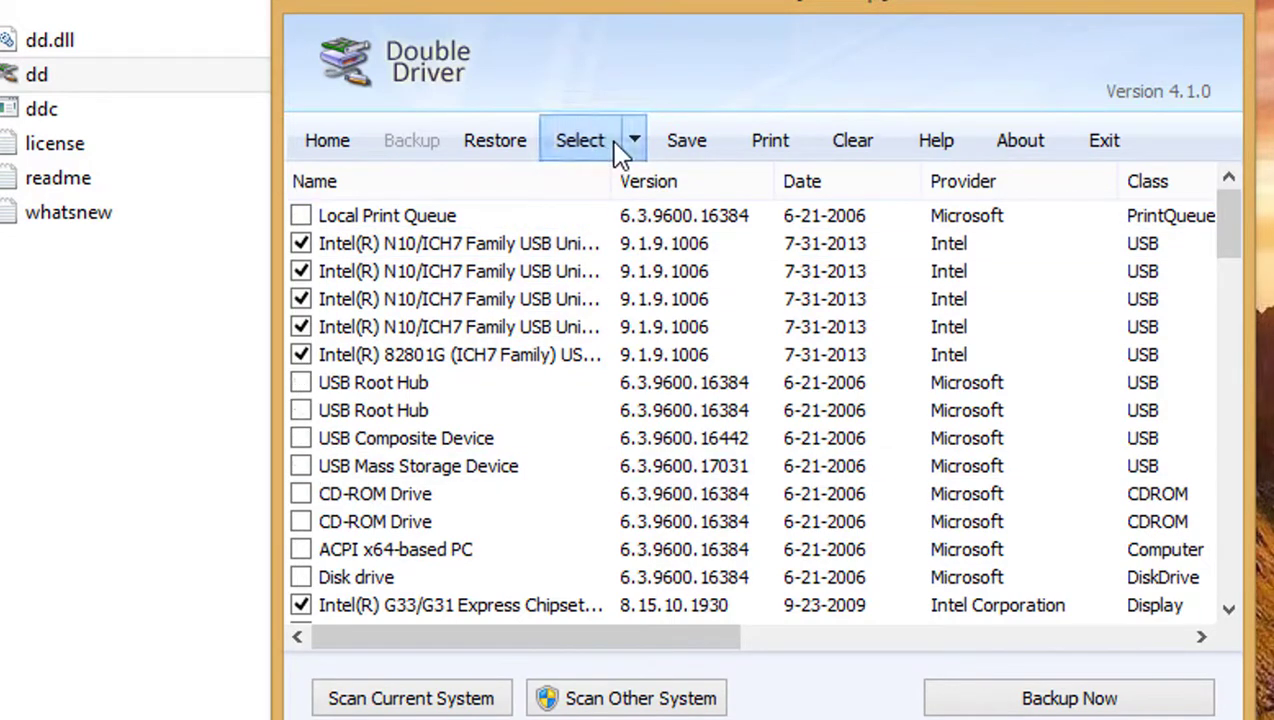
Select all scanned drivers for the backup and check the ticked entries down the list.
{"action": "left_click", "coordinate": [636, 145]}
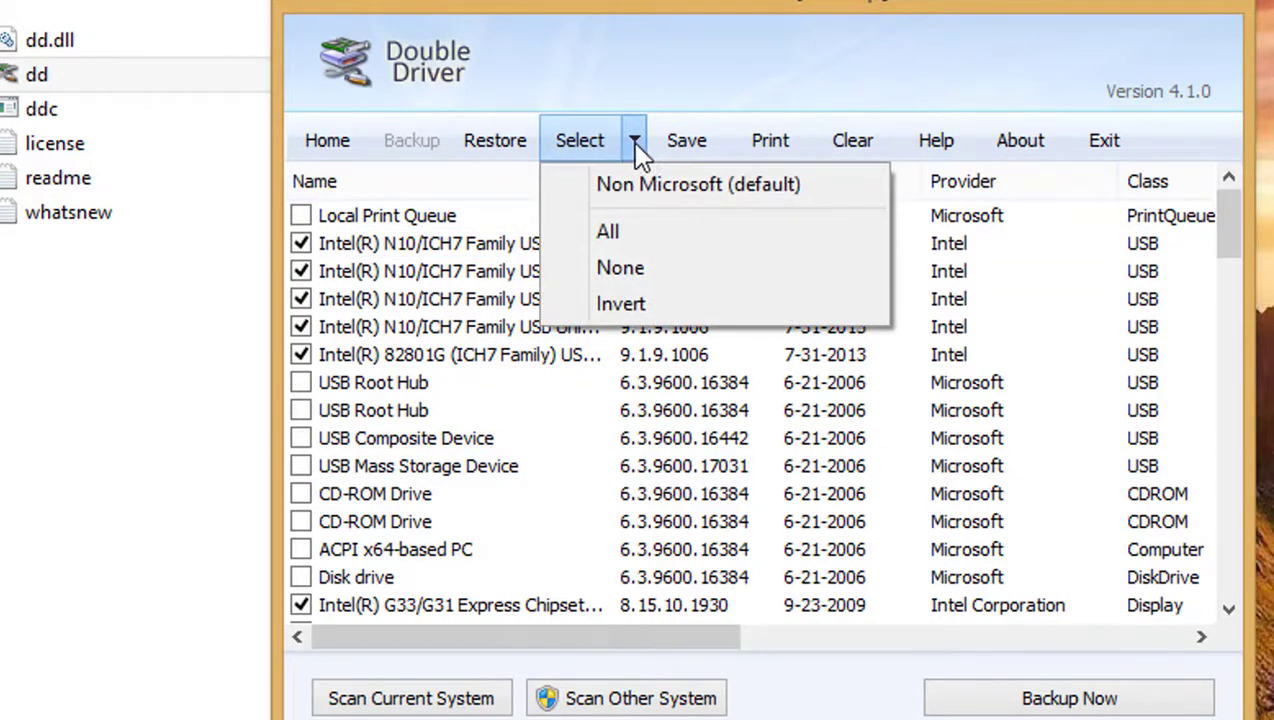
{"action": "left_click", "coordinate": [623, 228]}
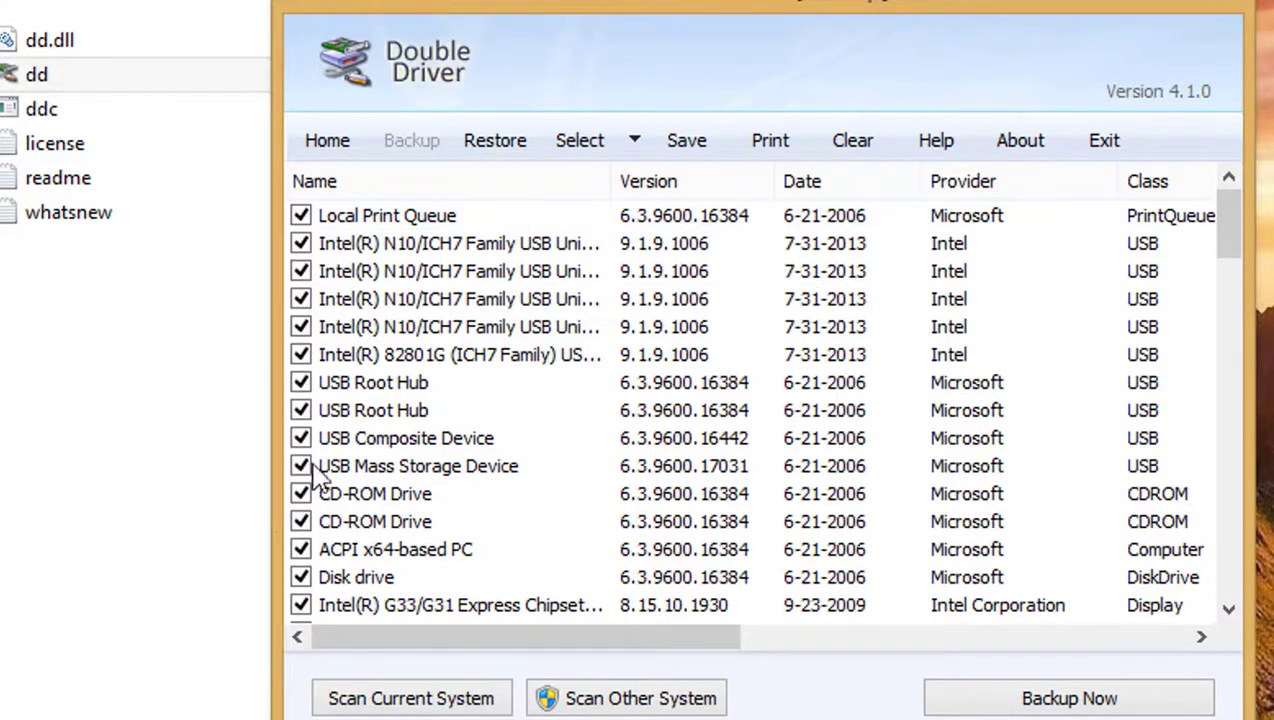
{"action": "left_click_drag", "start_coordinate": [1230, 236], "coordinate": [1213, 575]}
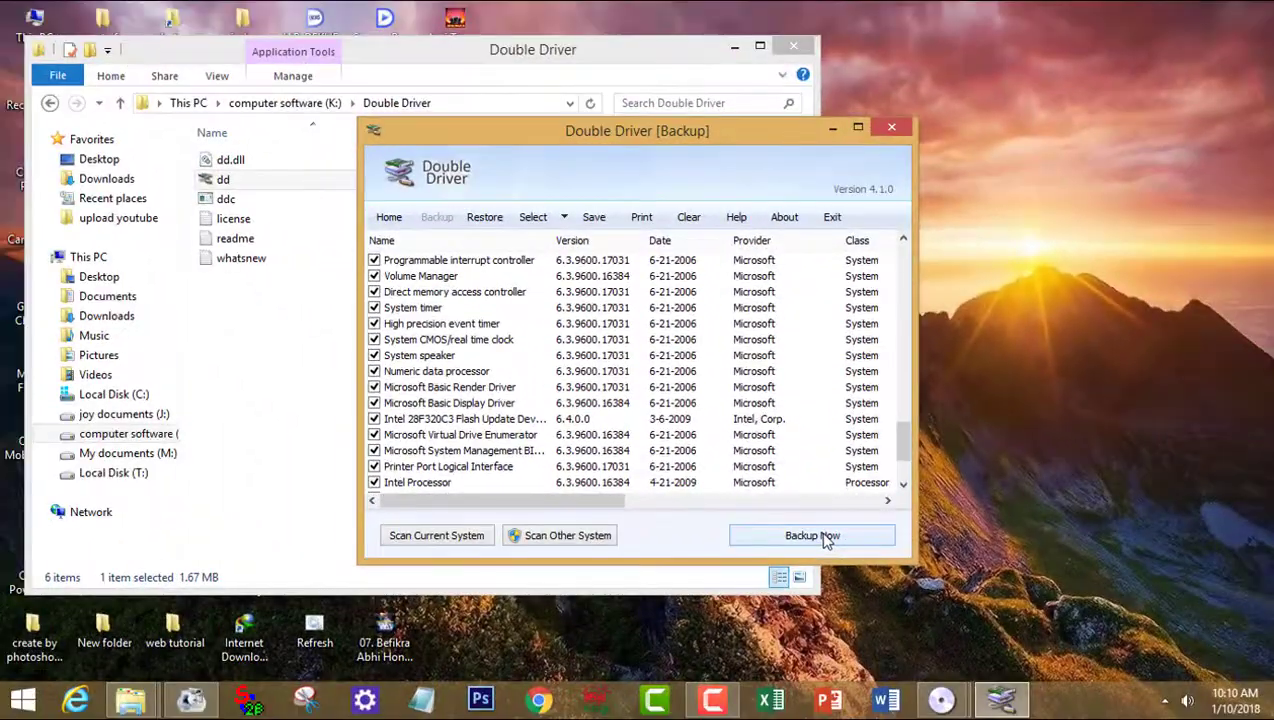
Start a backup of the selected drivers and review its default destination path.
{"action": "left_click", "coordinate": [825, 537]}
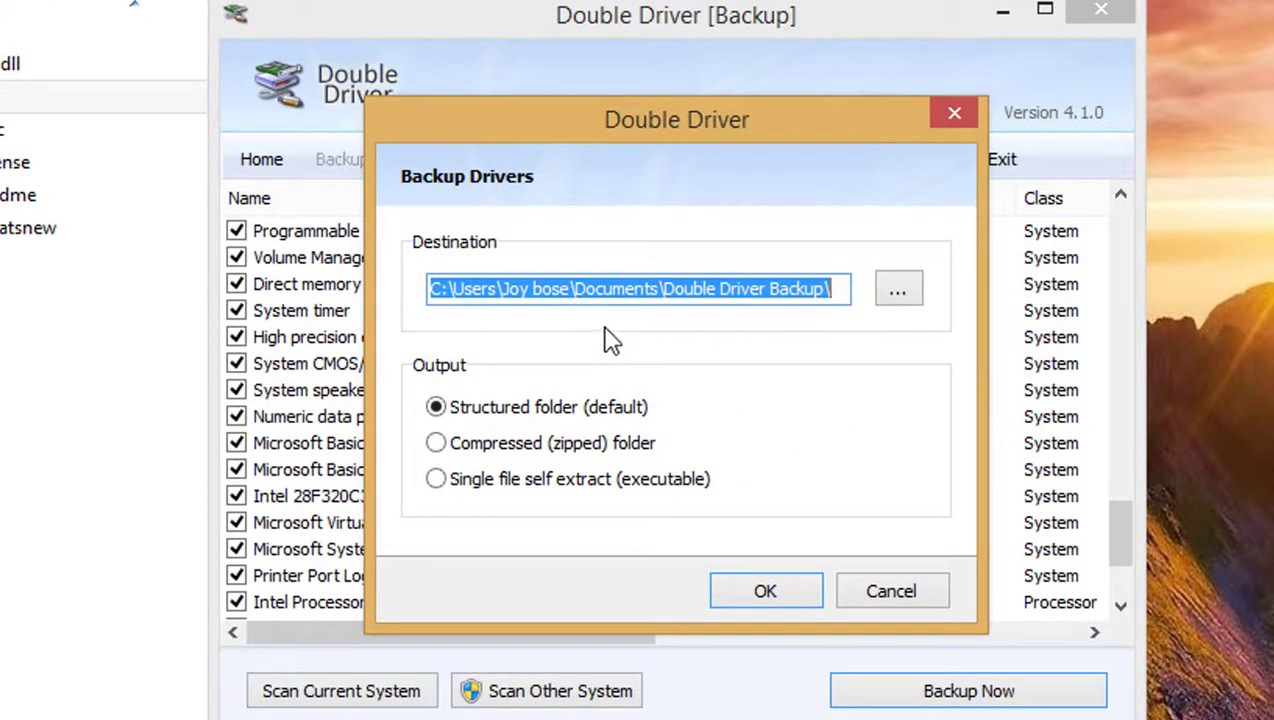
{"action": "left_click", "coordinate": [483, 296]}
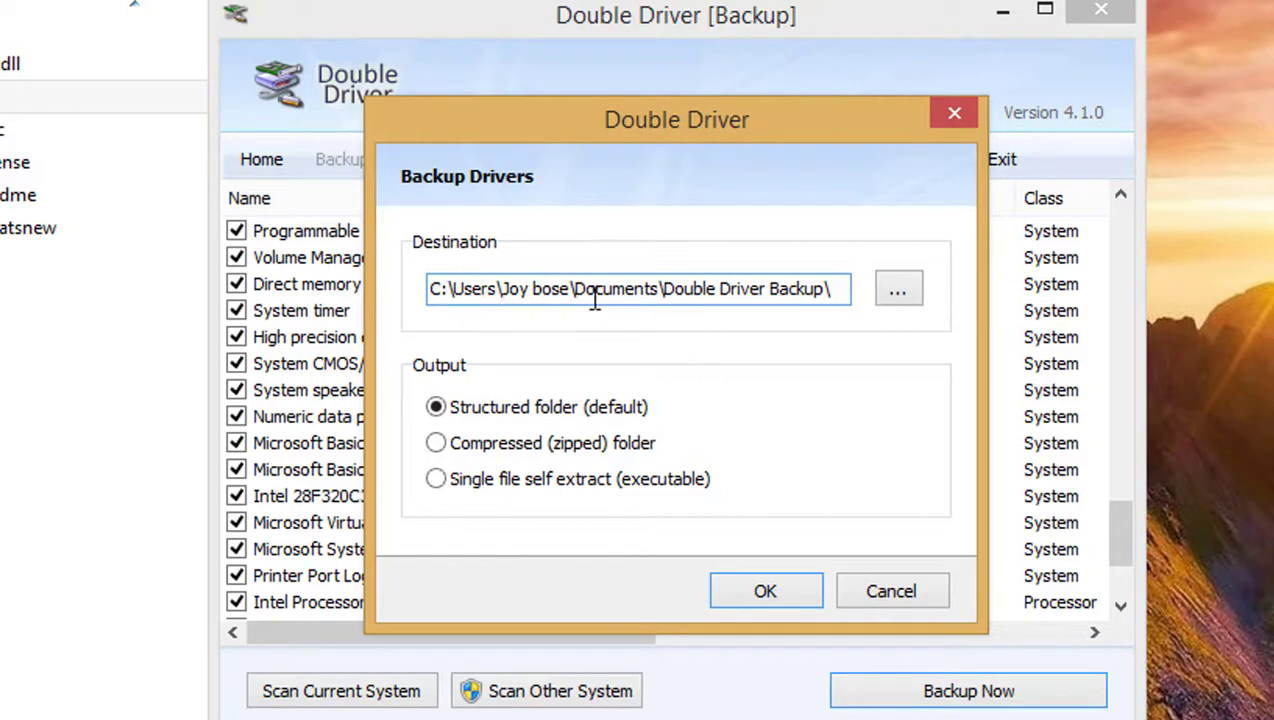
{"action": "left_click", "coordinate": [627, 295]}
{"action": "left_click", "coordinate": [737, 290]}
{"action": "left_click", "coordinate": [906, 302]}
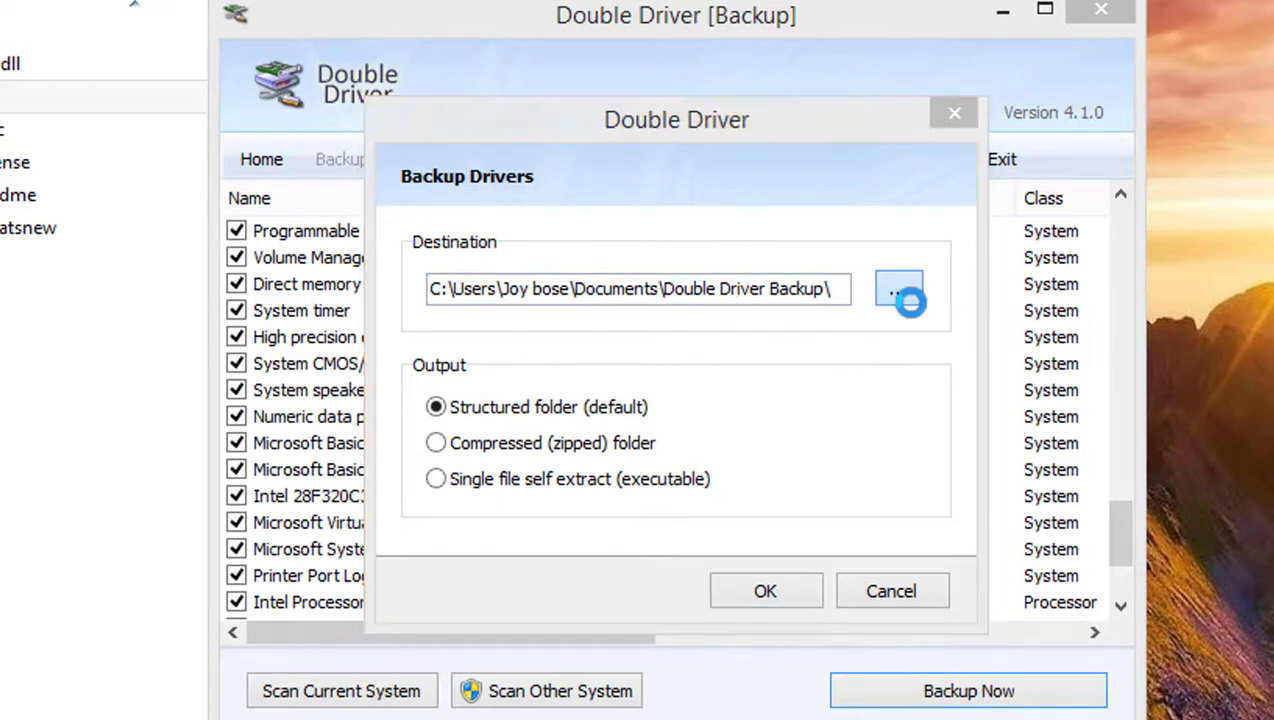
{"action": "left_click_drag", "start_coordinate": [900, 333], "coordinate": [845, 518]}
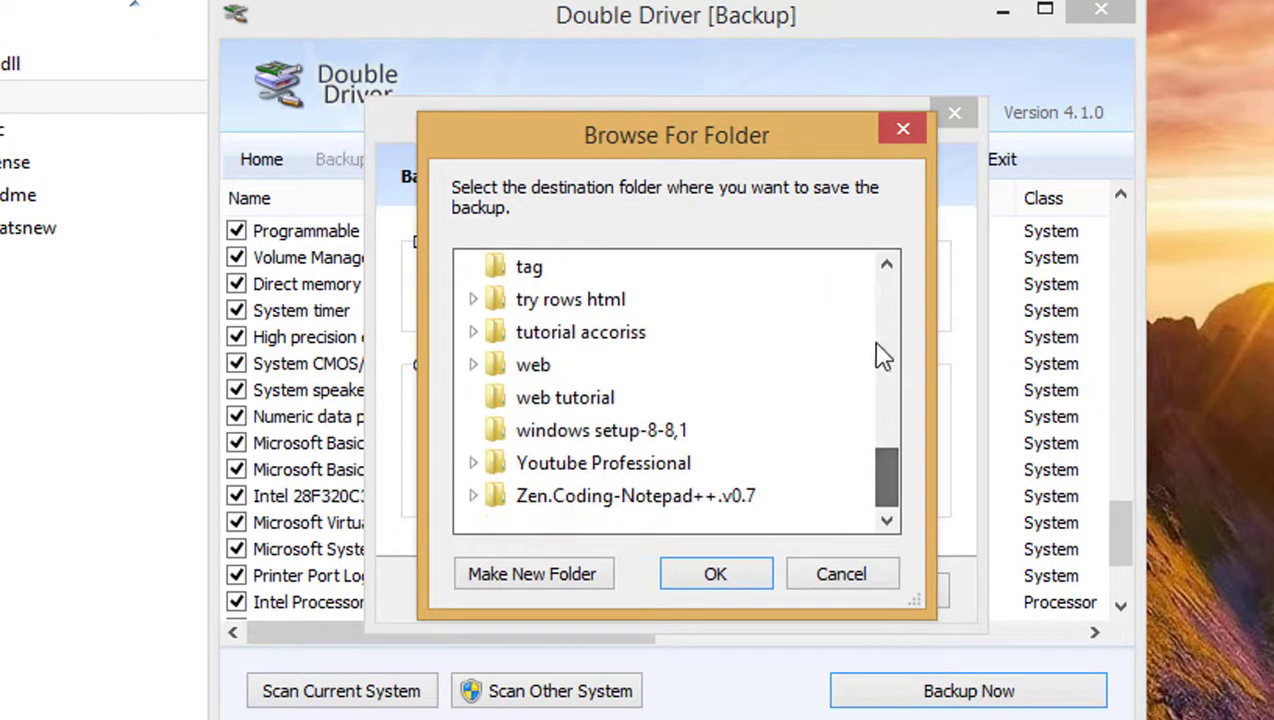
{"action": "left_click", "coordinate": [888, 137]}
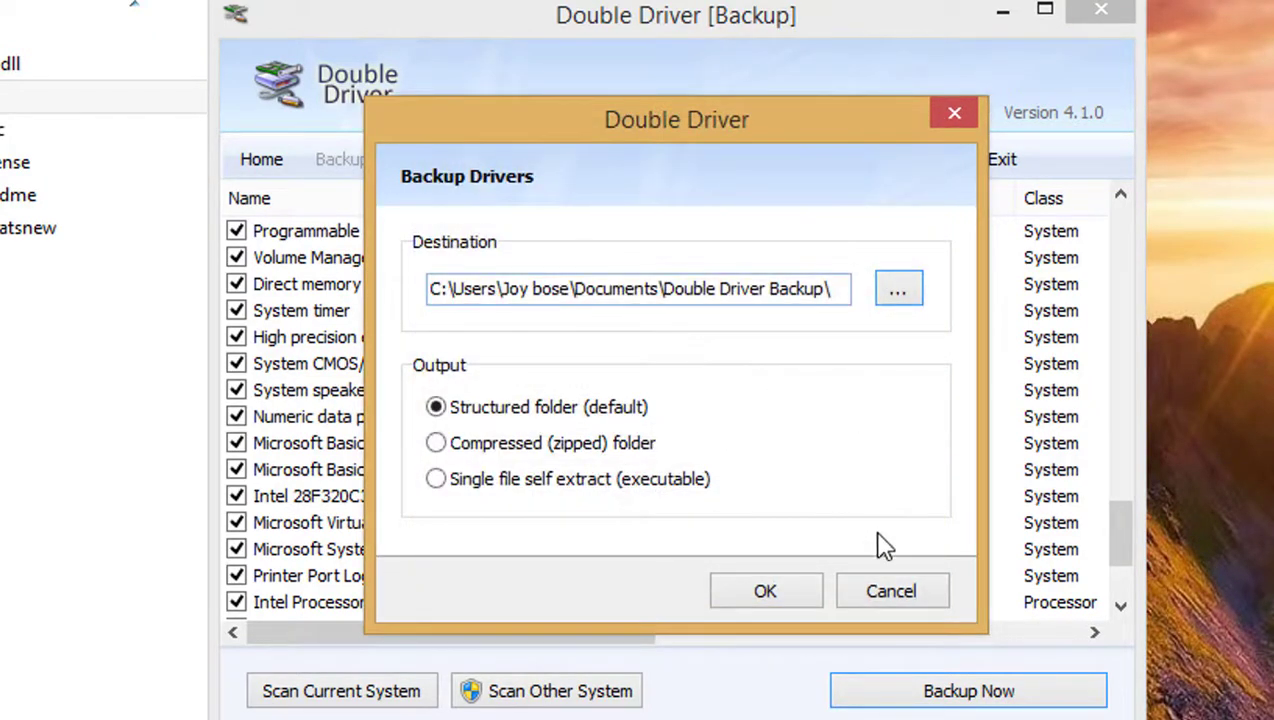
Run the backup to the default Double Driver Backup folder as a structured folder, and close the program when it completes.
{"action": "left_click", "coordinate": [785, 598]}
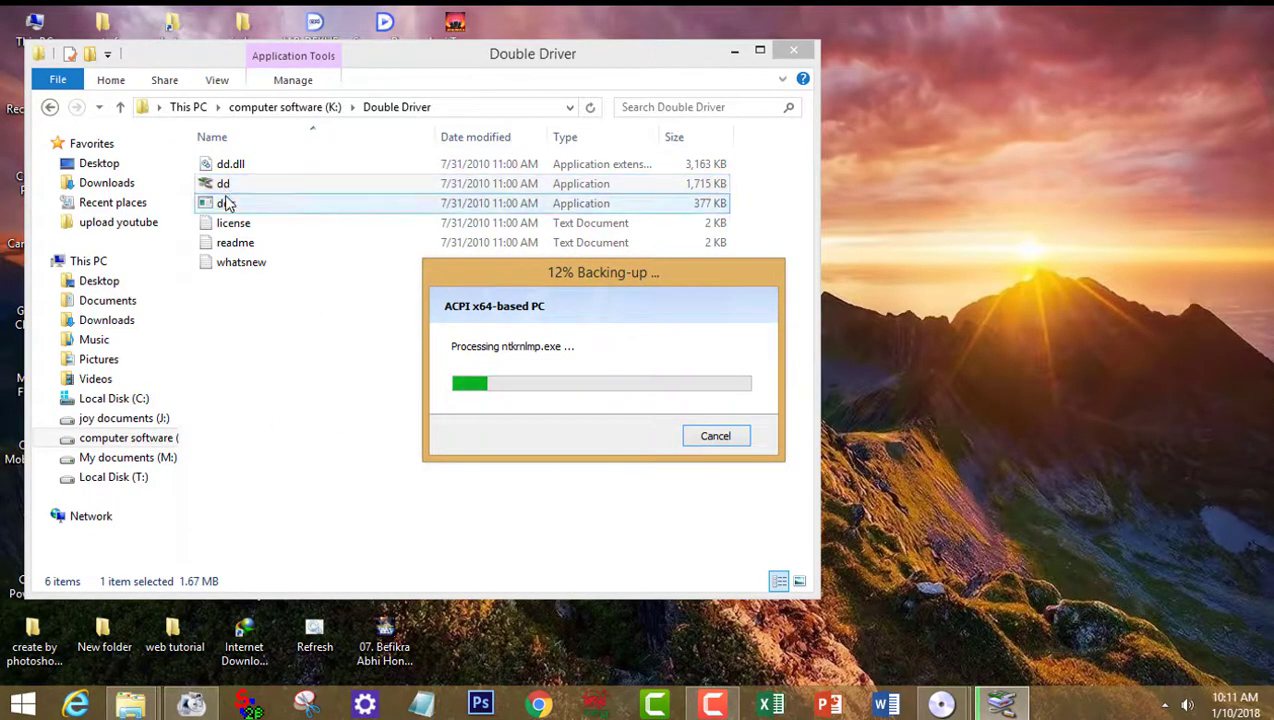
{"action": "right_click", "coordinate": [987, 172]}
{"action": "left_click", "coordinate": [555, 283]}
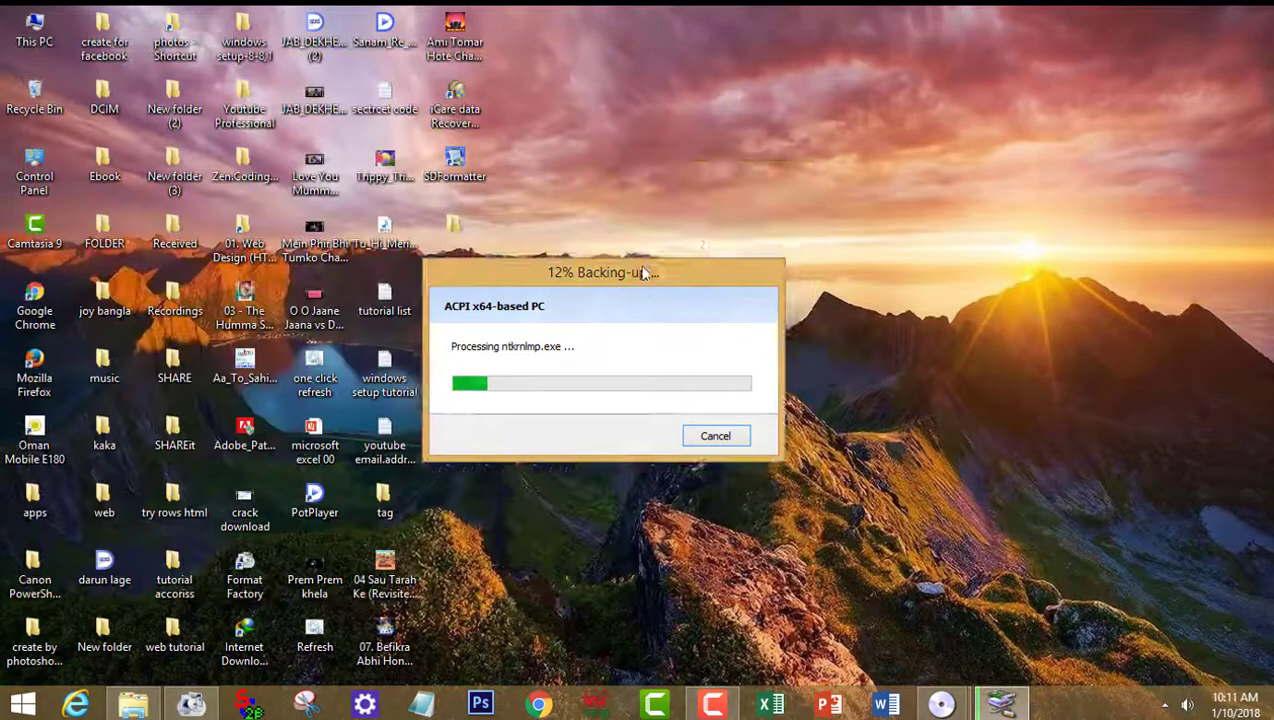
{"action": "left_click_drag", "start_coordinate": [644, 272], "coordinate": [848, 176]}
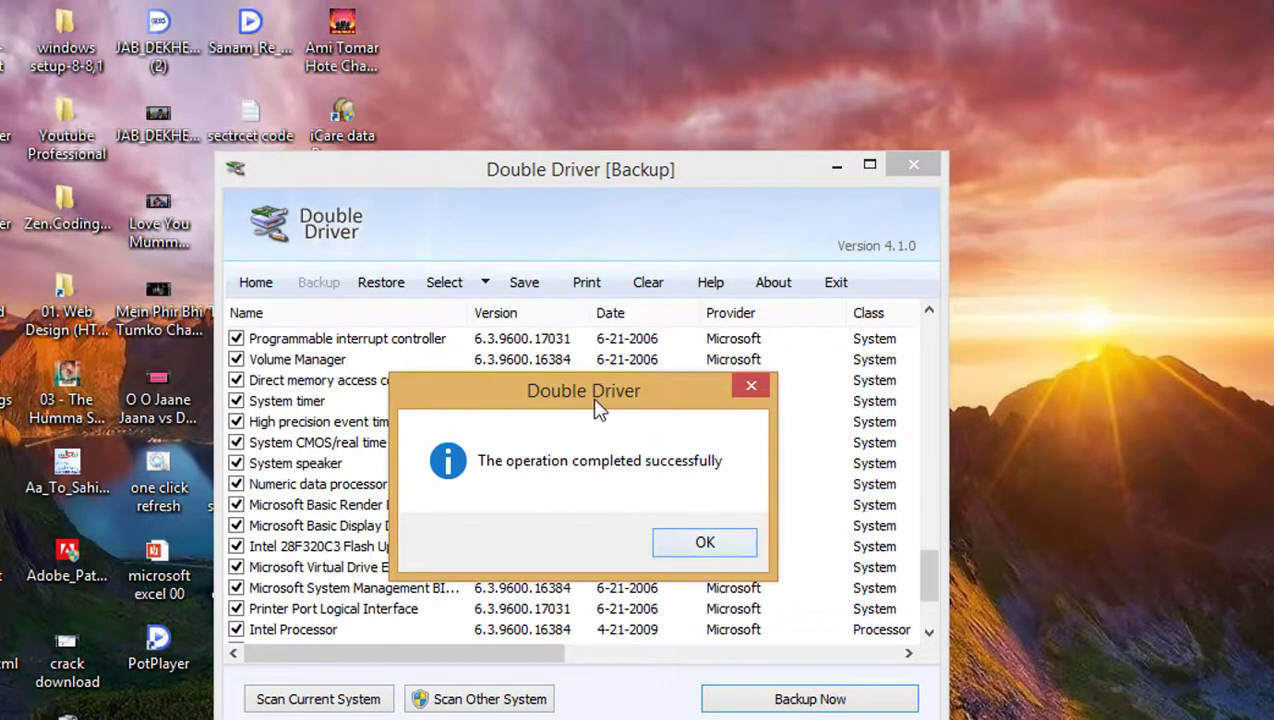
{"action": "left_click", "coordinate": [705, 545]}
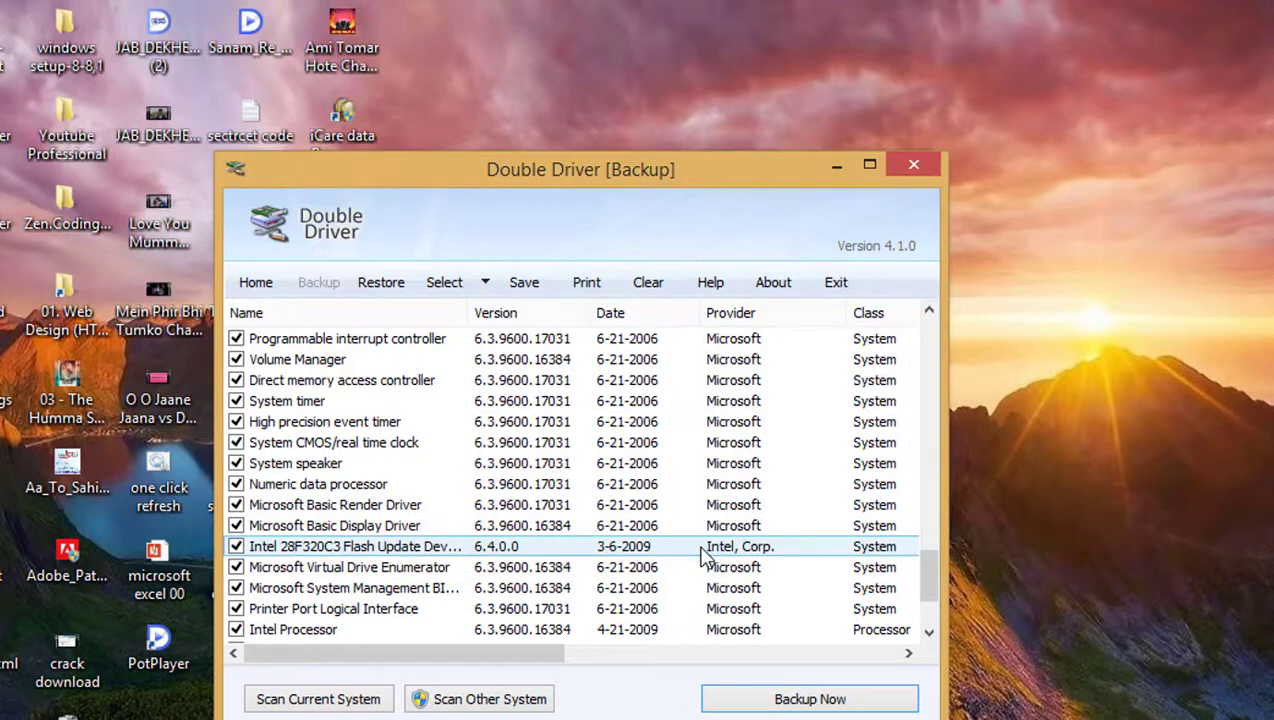
{"action": "left_click", "coordinate": [913, 168]}
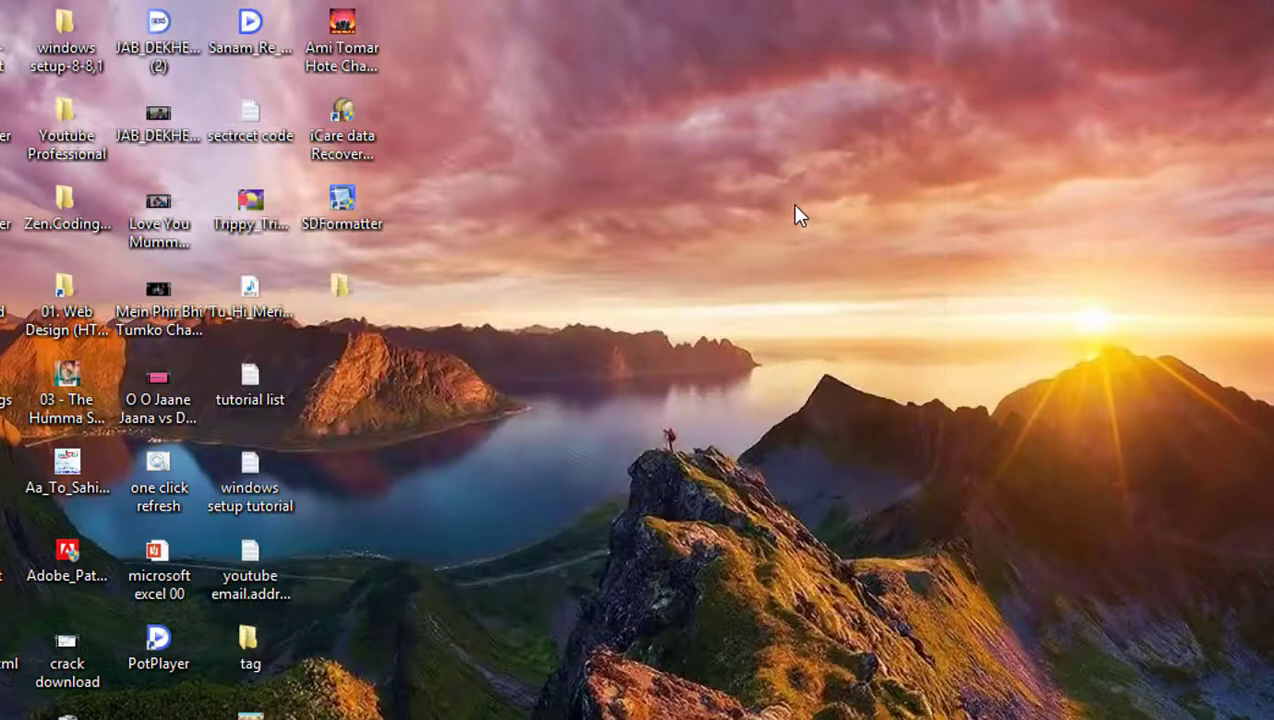
{"action": "right_click", "coordinate": [796, 208]}
{"action": "left_click", "coordinate": [843, 276]}
{"action": "right_click", "coordinate": [824, 280]}
{"action": "left_click", "coordinate": [900, 350]}
{"action": "key", "text": "super+e"}
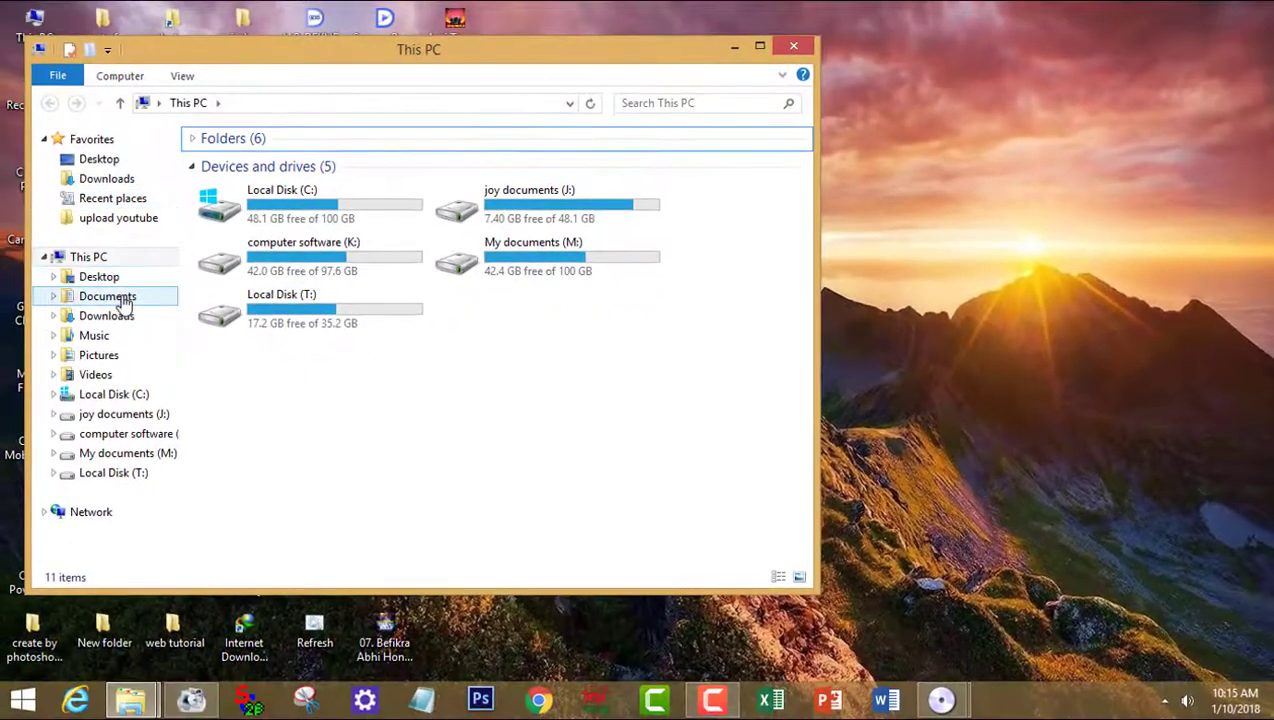
{"action": "left_click", "coordinate": [123, 300]}
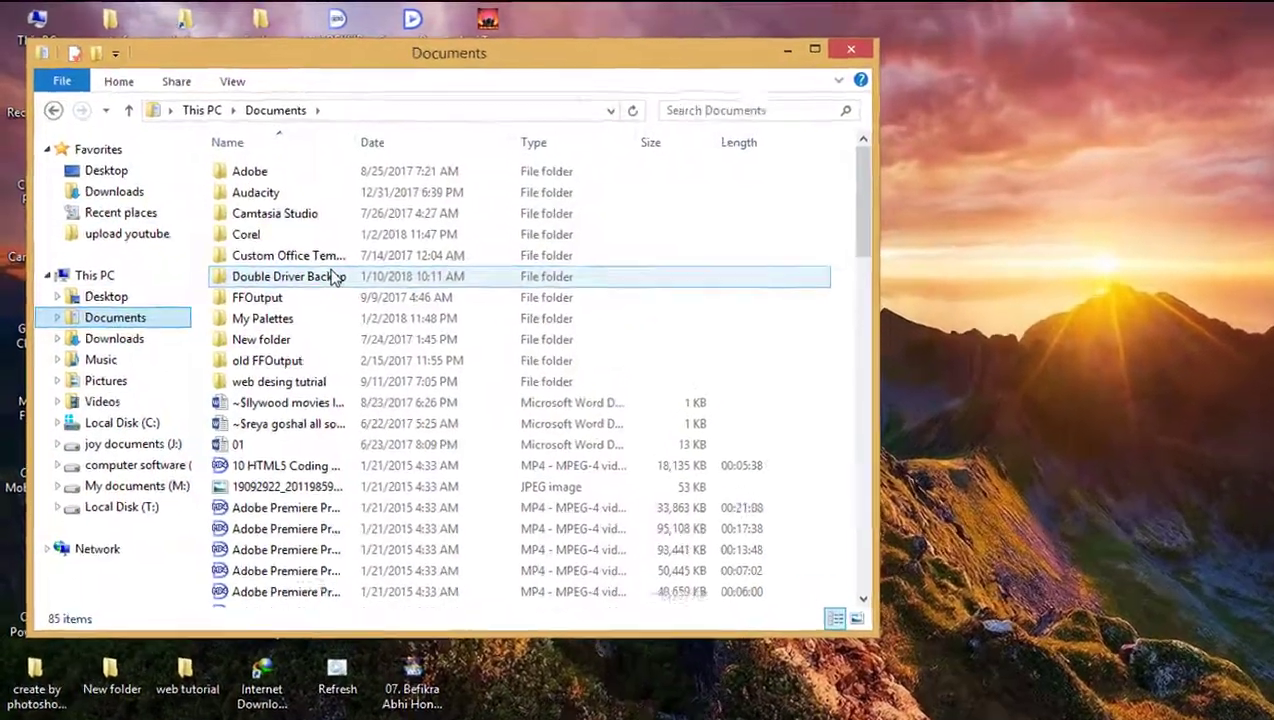
{"action": "left_click", "coordinate": [298, 262]}
{"action": "double_click", "coordinate": [470, 415]}
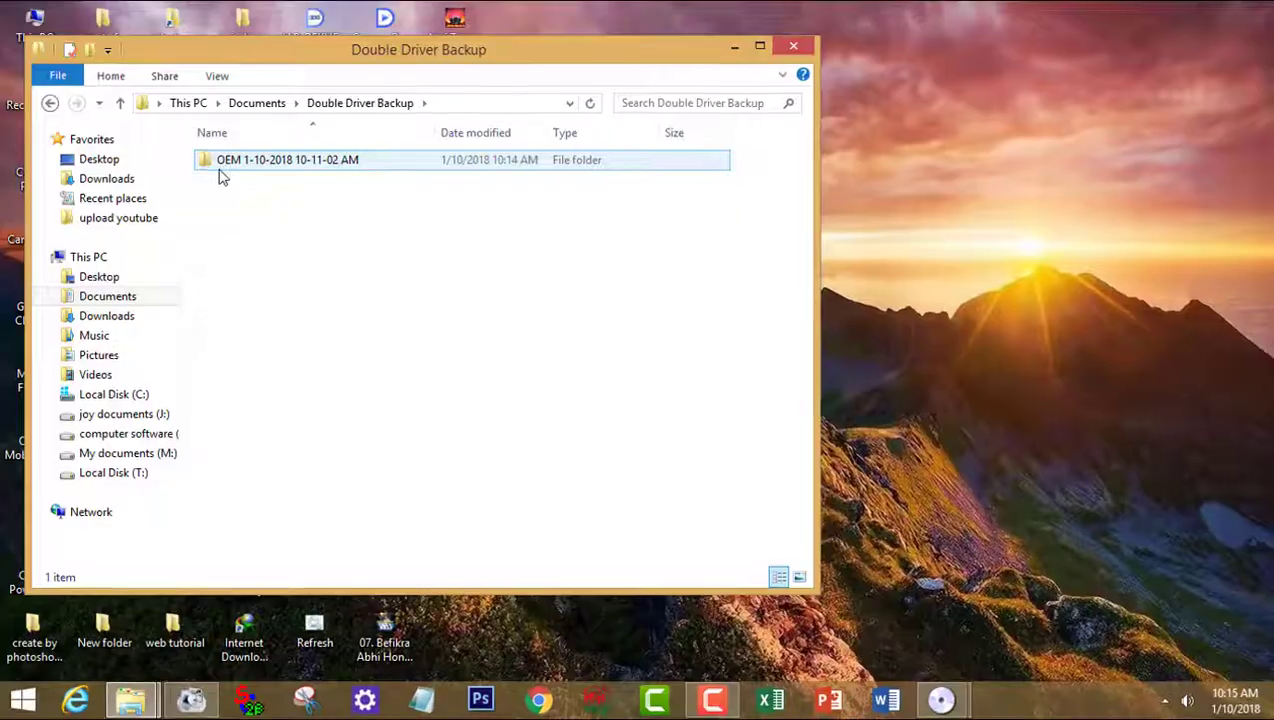
{"action": "double_click", "coordinate": [224, 166]}
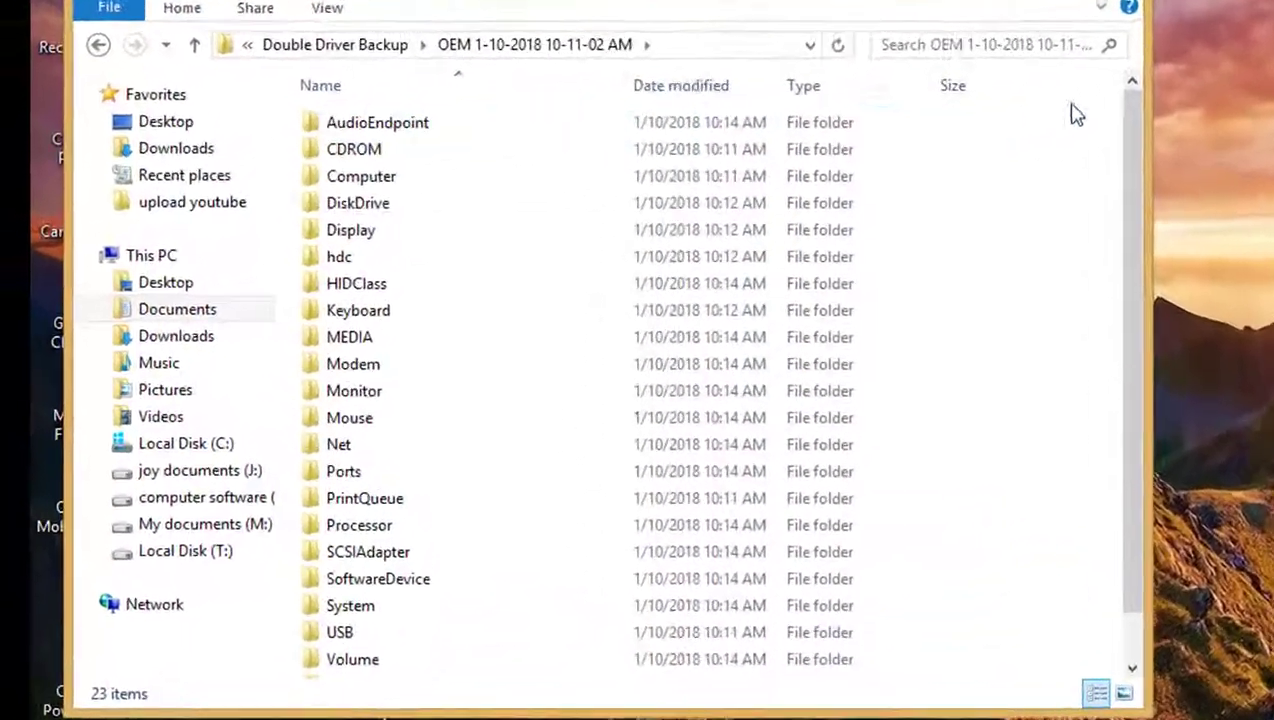
{"action": "scroll", "coordinate": [831, 264], "scroll_direction": "down", "scroll_amount": 1}
{"action": "scroll", "coordinate": [1171, 96], "scroll_direction": "up", "scroll_amount": 1}
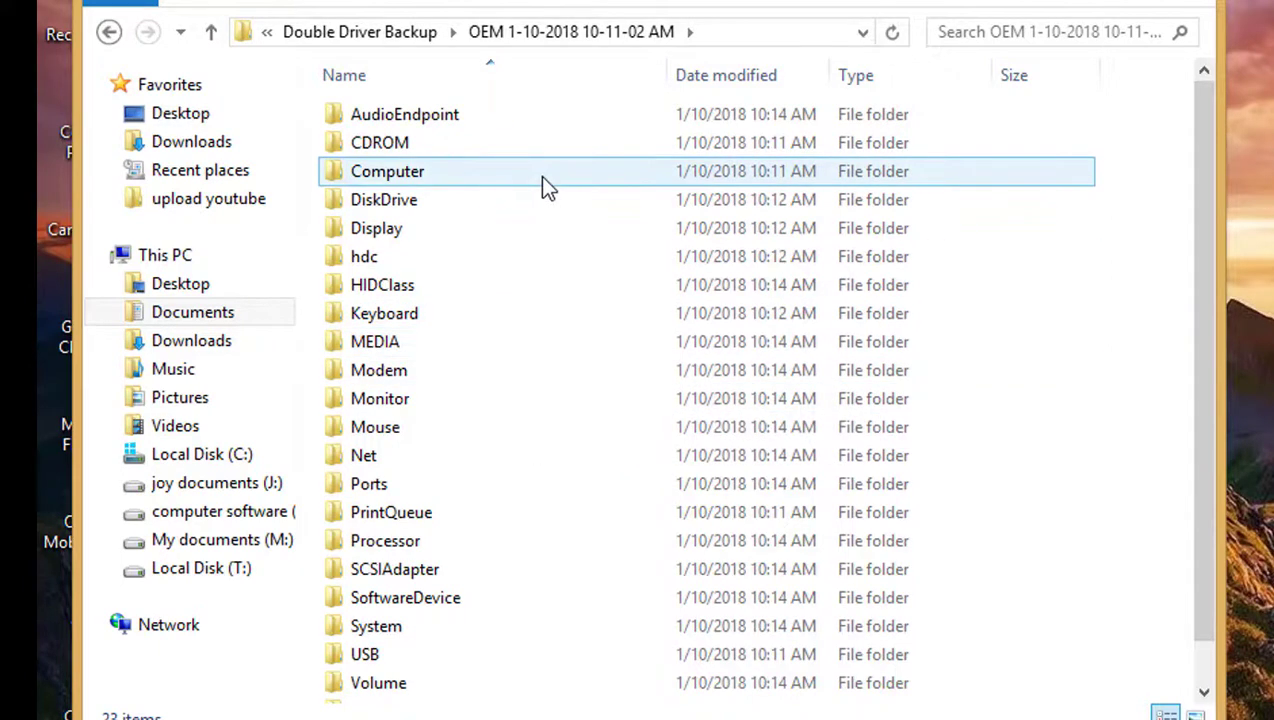
Examine the backed-up files of the Intel(R) G33-G31 Express Chipset Family driver in the Display folder.
{"action": "double_click", "coordinate": [404, 243]}
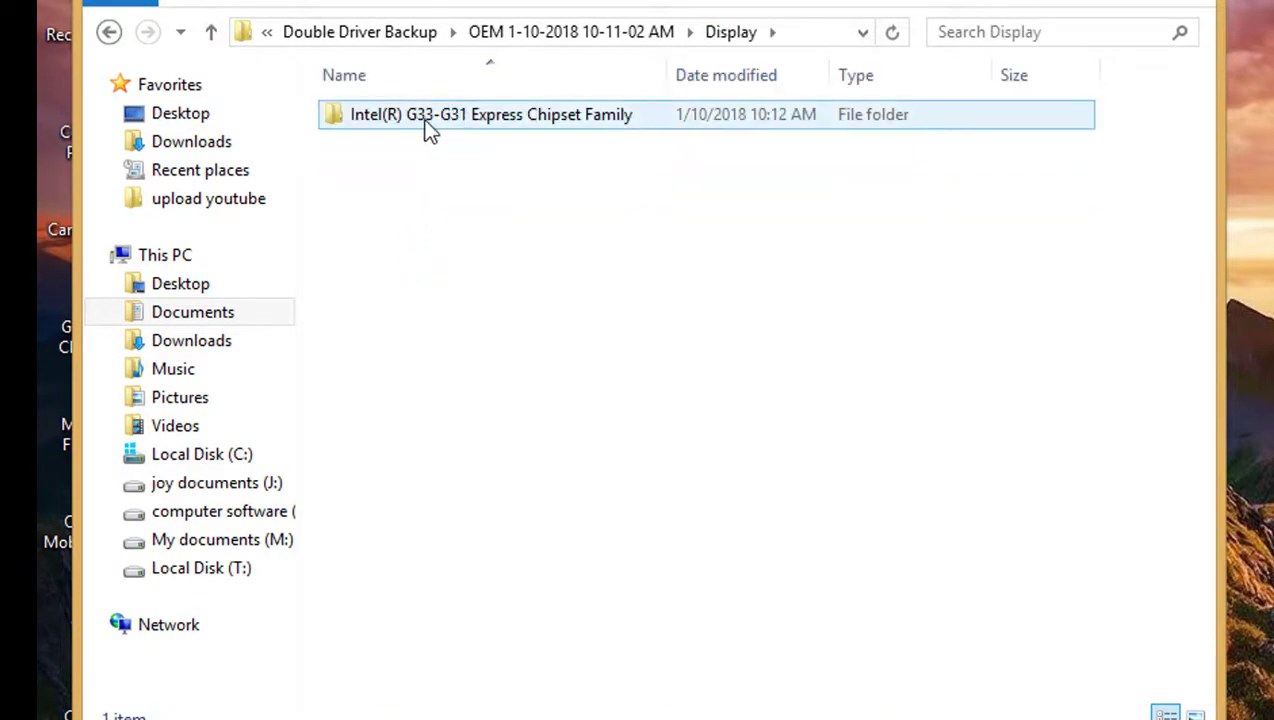
{"action": "double_click", "coordinate": [428, 118]}
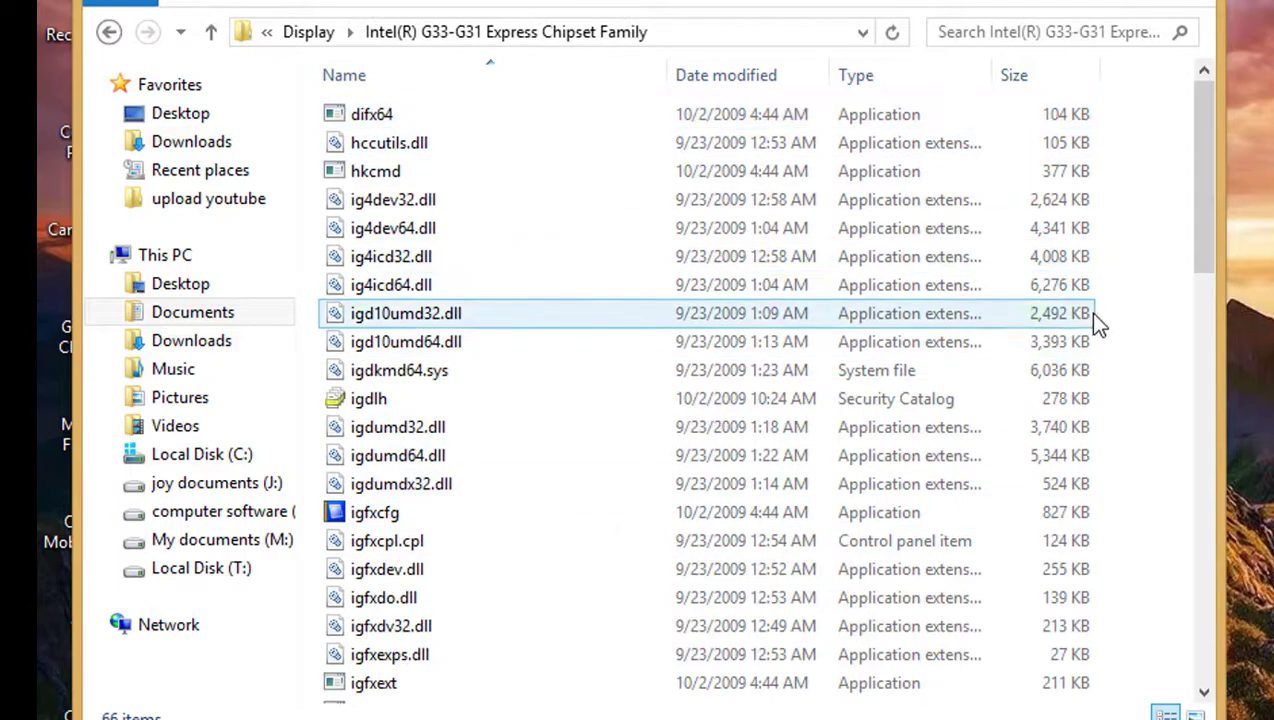
{"action": "left_click_drag", "start_coordinate": [1197, 200], "coordinate": [1109, 186]}
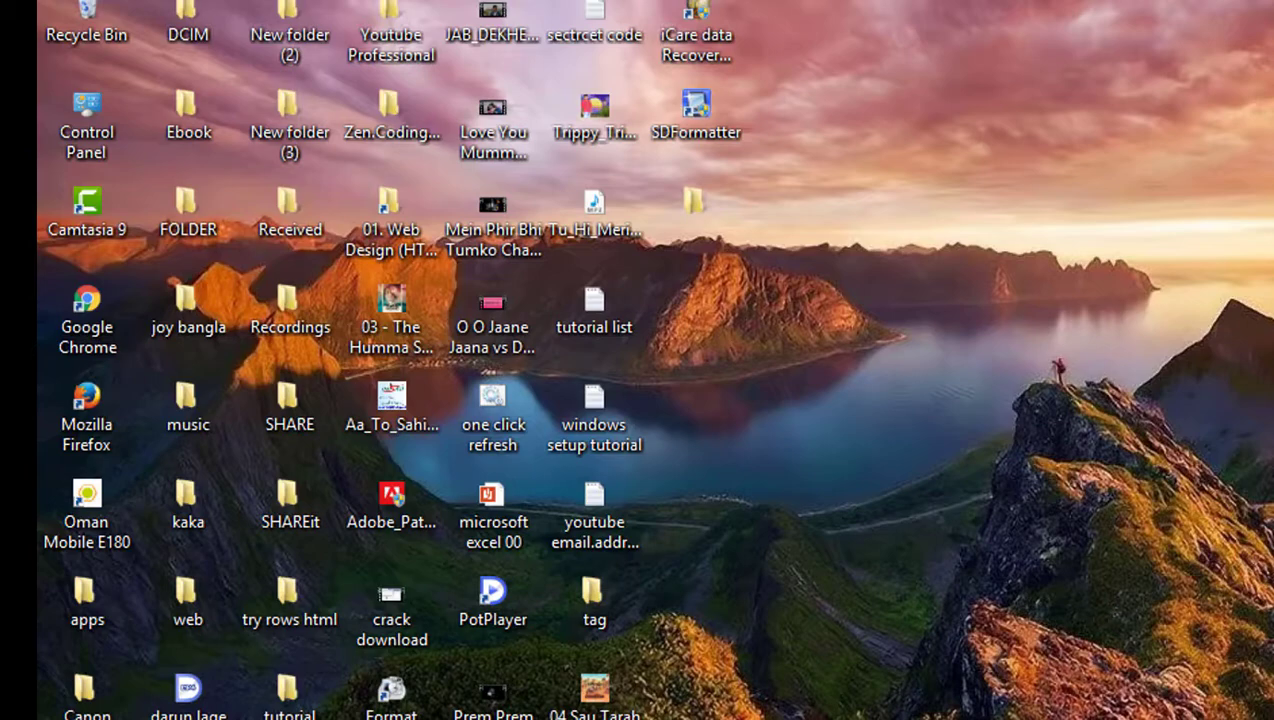
{"action": "right_click", "coordinate": [1168, 5]}
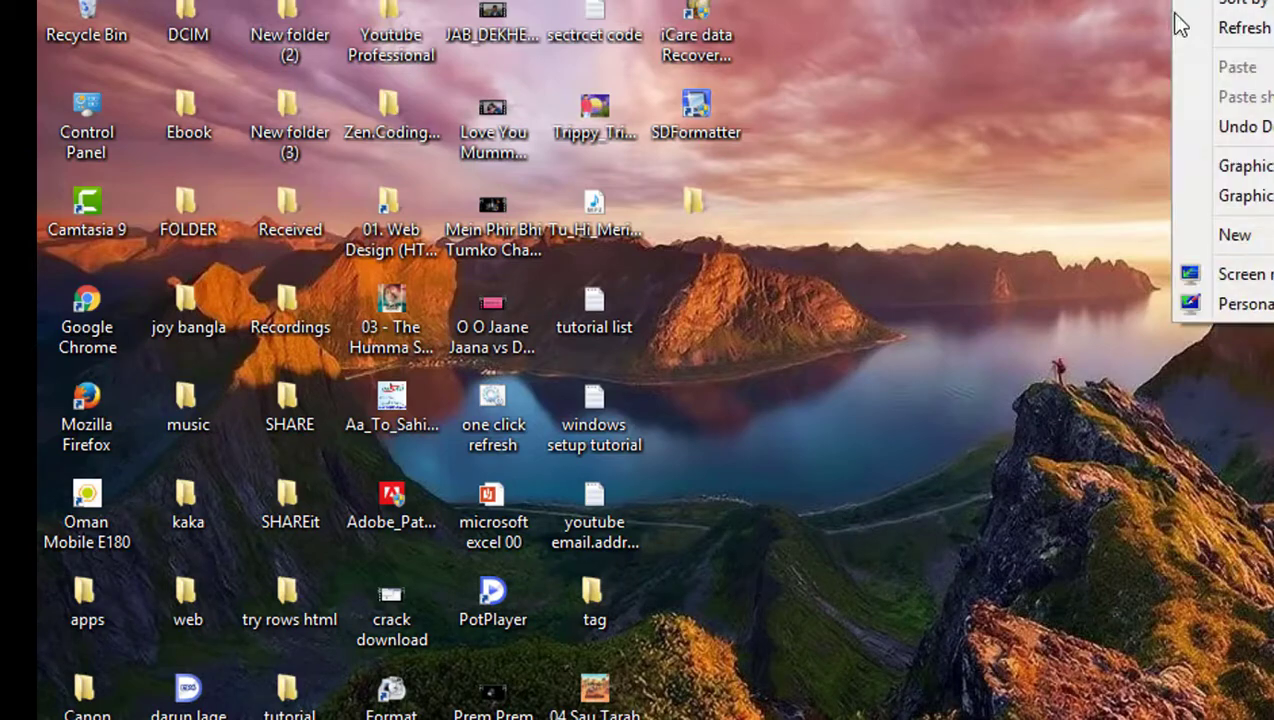
{"action": "left_click", "coordinate": [1205, 28]}
{"action": "right_click", "coordinate": [1082, 43]}
{"action": "left_click", "coordinate": [1118, 123]}
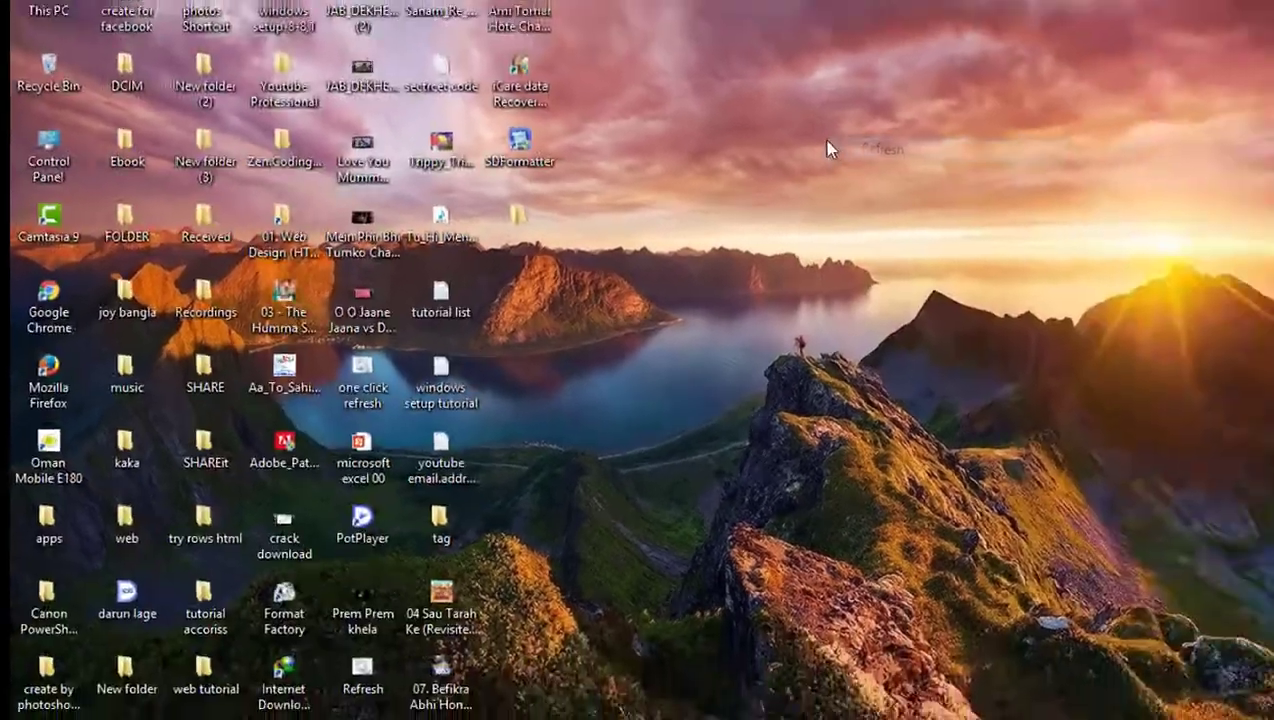
{"action": "right_click", "coordinate": [1087, 108]}
{"action": "left_click", "coordinate": [740, 206]}
{"action": "right_click", "coordinate": [712, 186]}
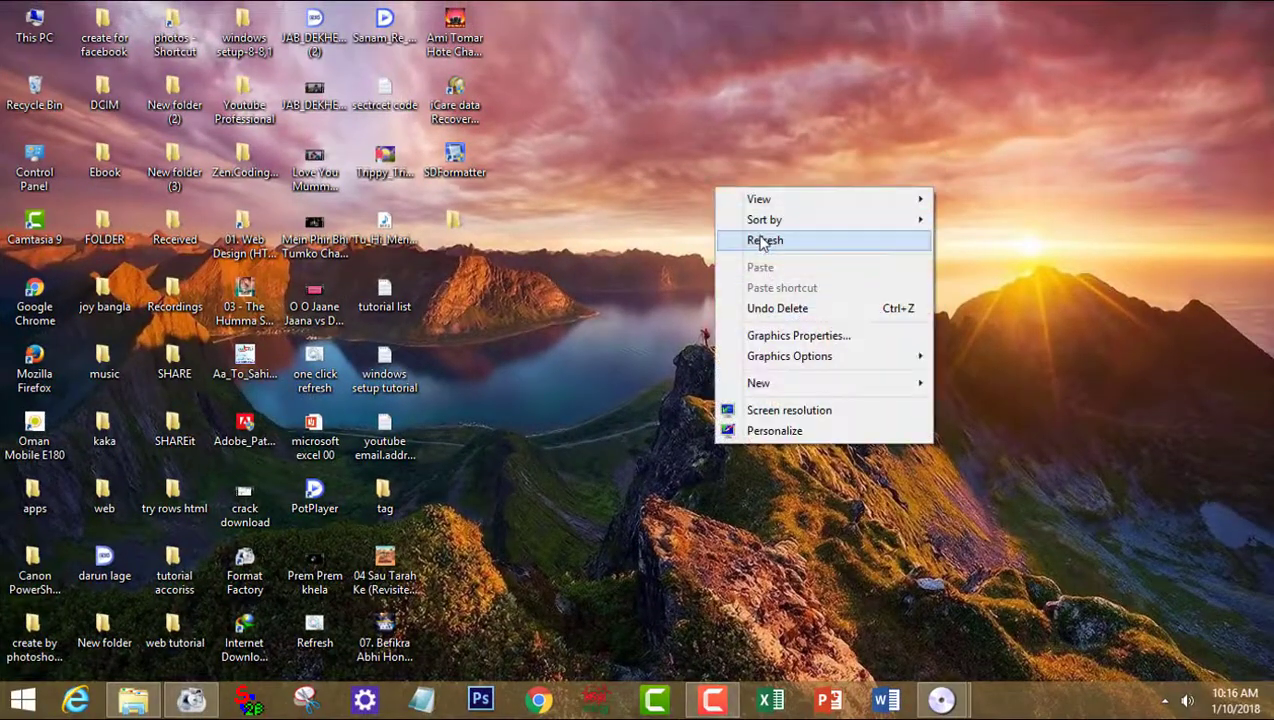
{"action": "left_click", "coordinate": [762, 241]}
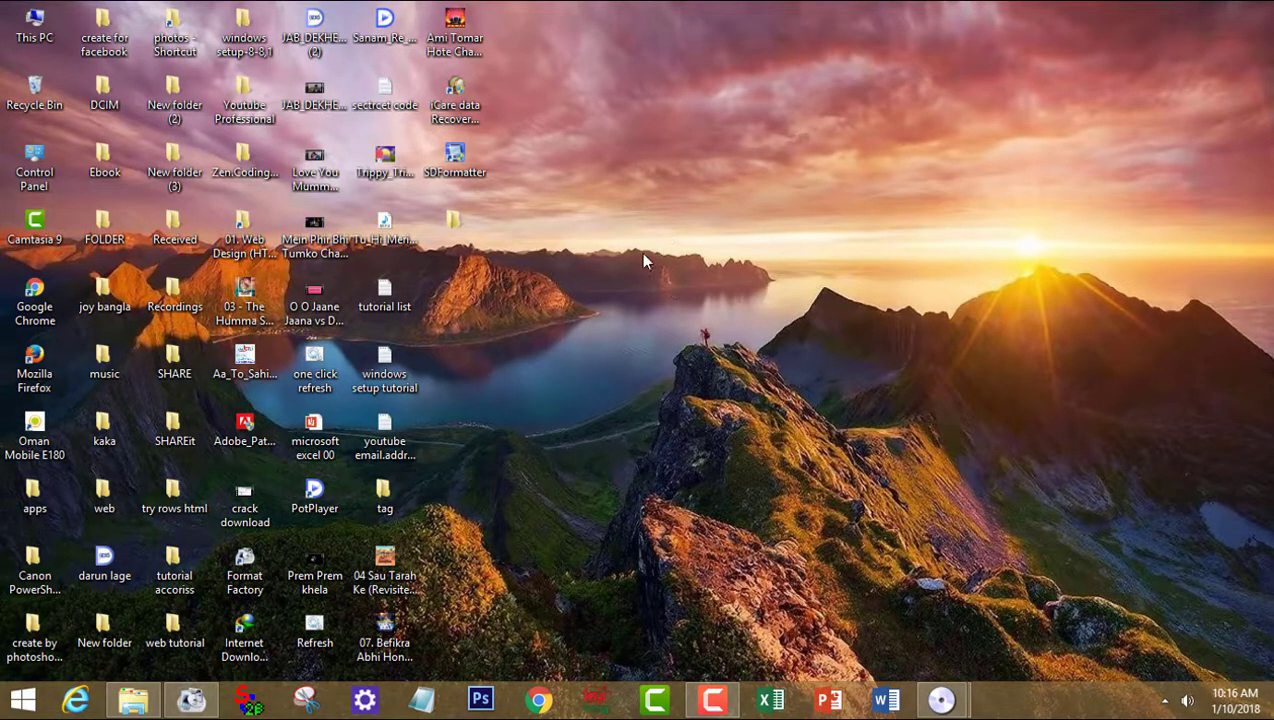
{"action": "right_click", "coordinate": [660, 228]}
{"action": "left_click", "coordinate": [695, 281]}
{"action": "right_click", "coordinate": [638, 208]}
{"action": "left_click", "coordinate": [680, 265]}
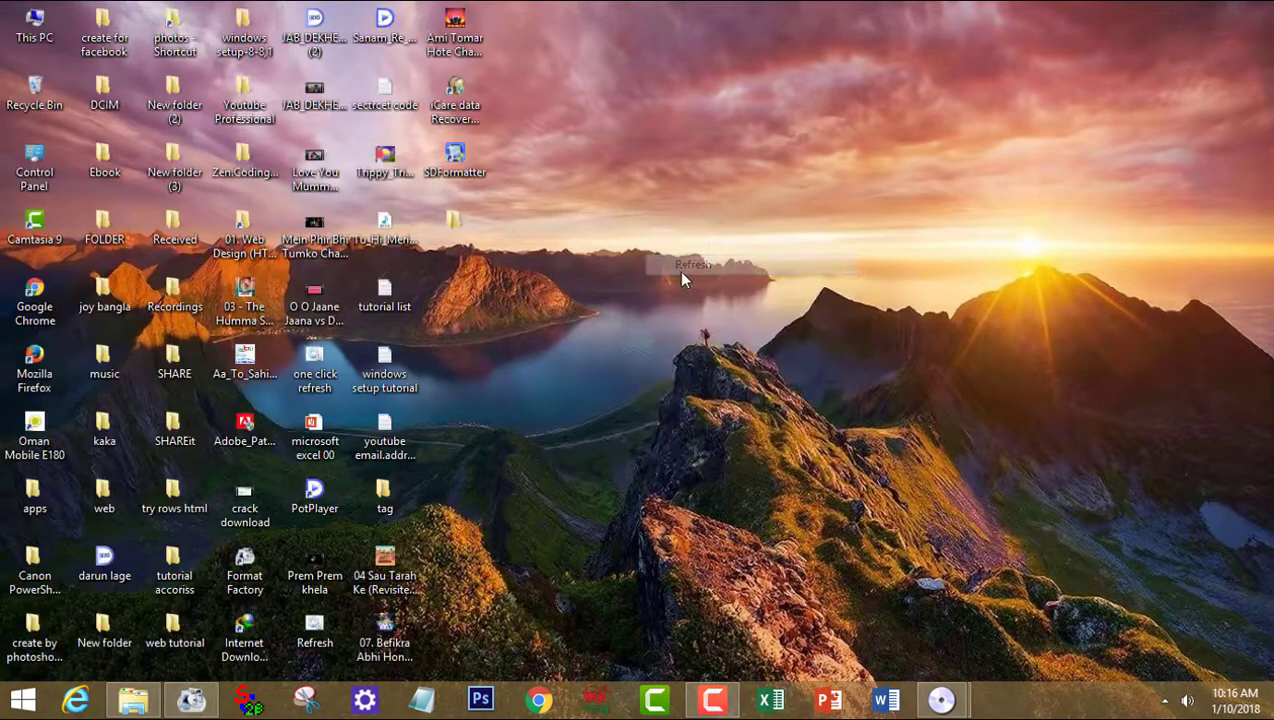
Launch Double Driver from its folder on drive K:, restart it as administrator, and go to the driver restore view.
{"action": "left_click", "coordinate": [133, 700]}
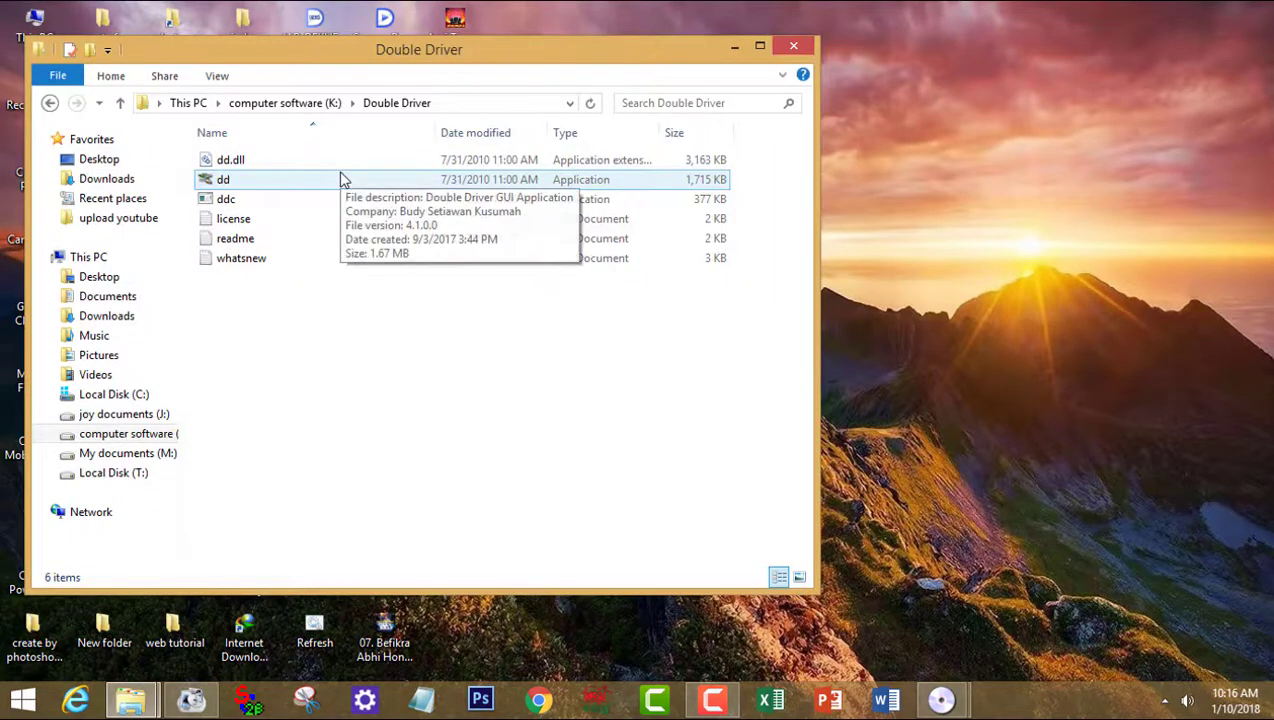
{"action": "double_click", "coordinate": [340, 179]}
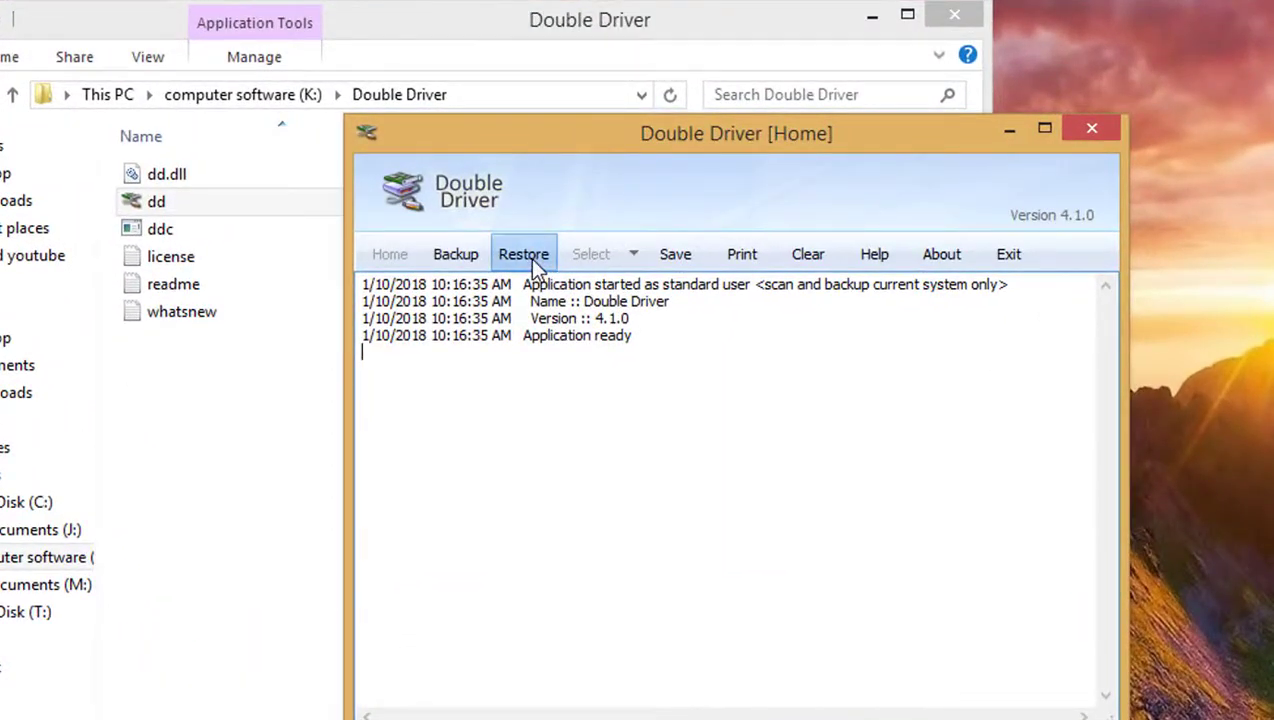
{"action": "left_click", "coordinate": [530, 257]}
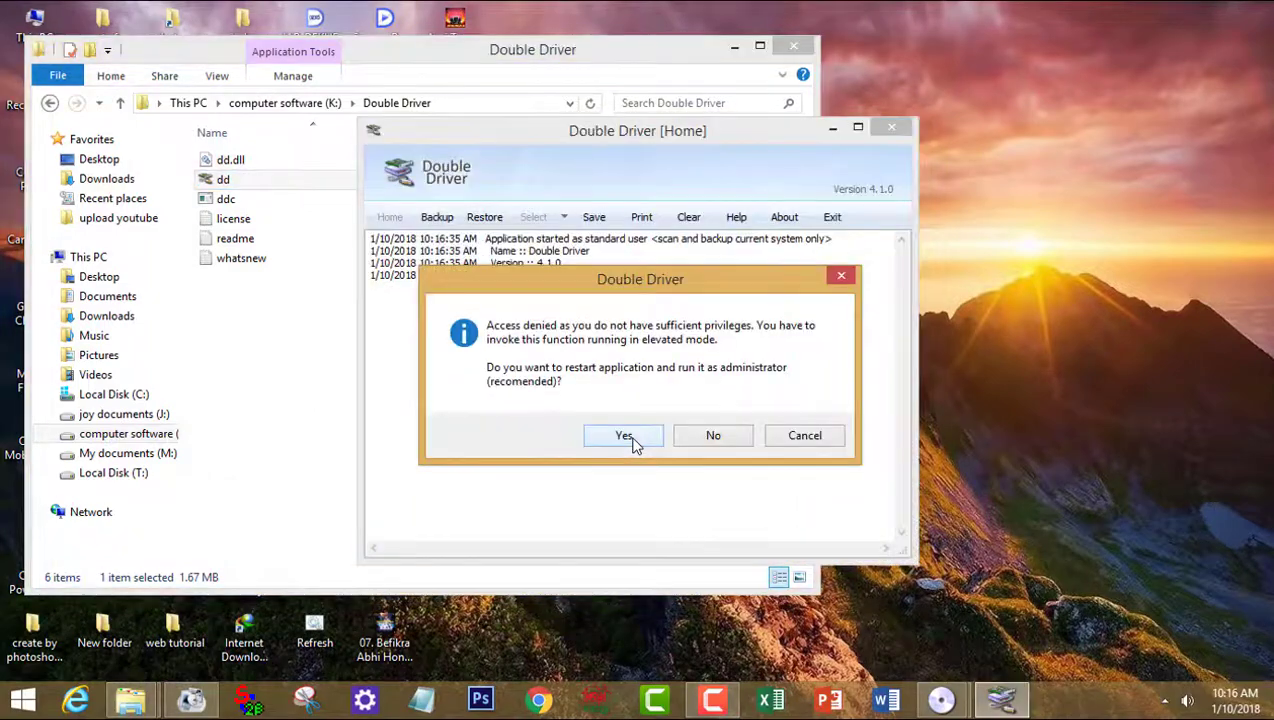
{"action": "left_click", "coordinate": [623, 435]}
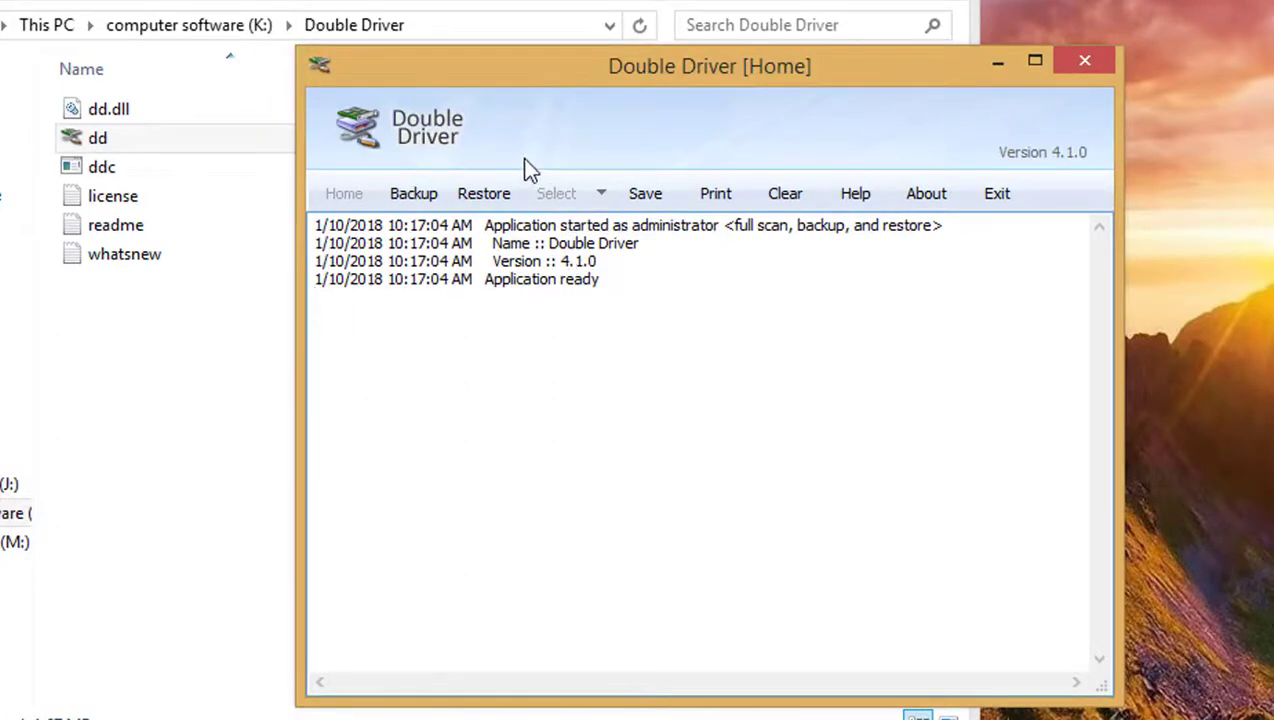
{"action": "left_click", "coordinate": [488, 196]}
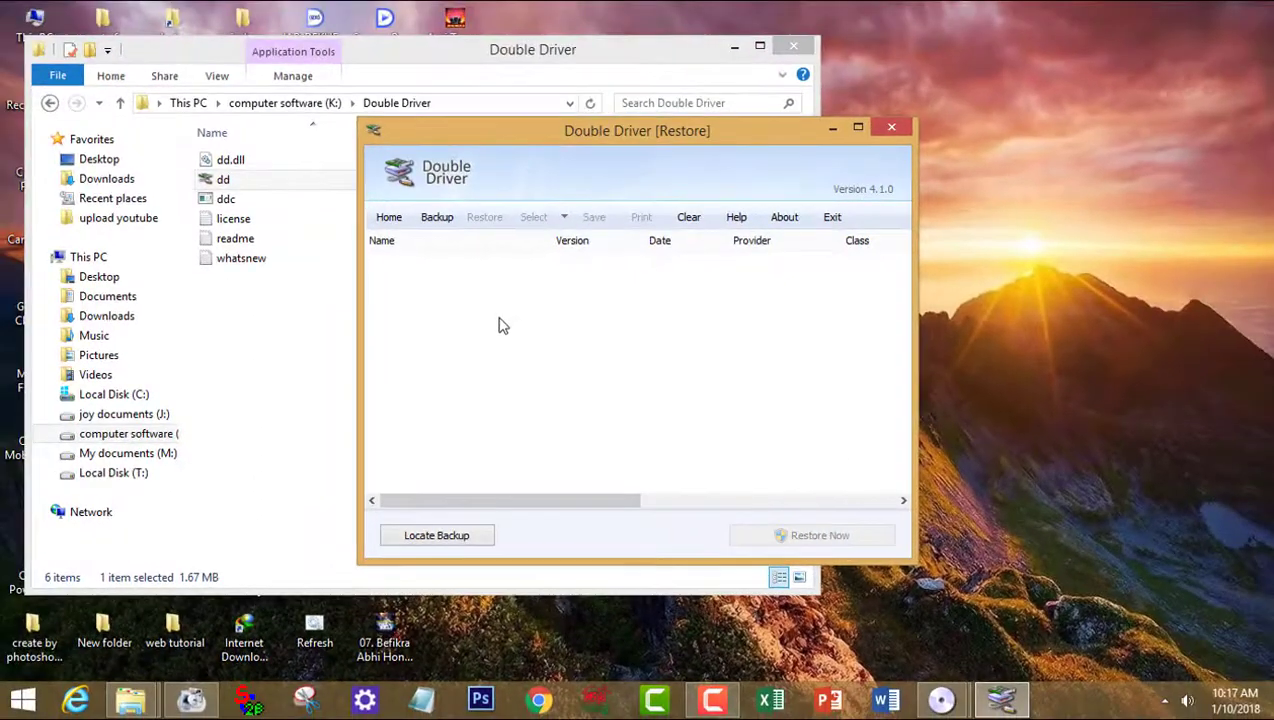
{"action": "left_click", "coordinate": [435, 537]}
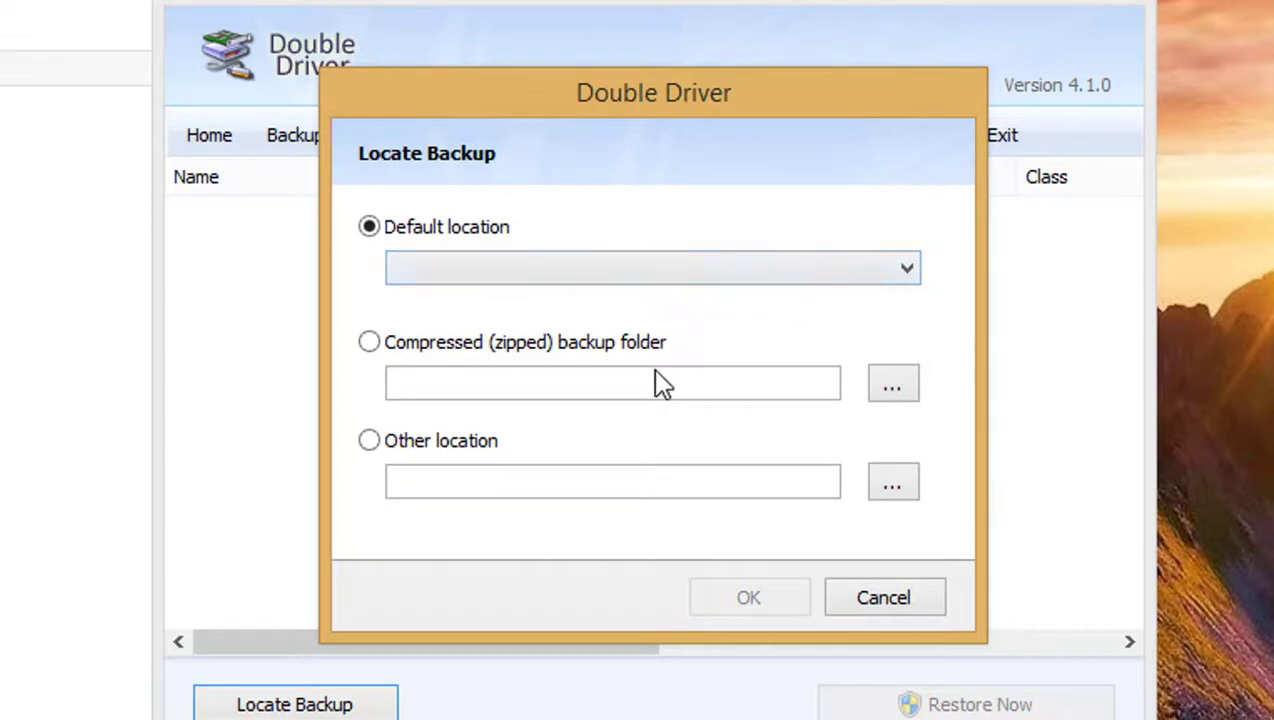
{"action": "left_click", "coordinate": [912, 266]}
{"action": "left_click", "coordinate": [802, 300]}
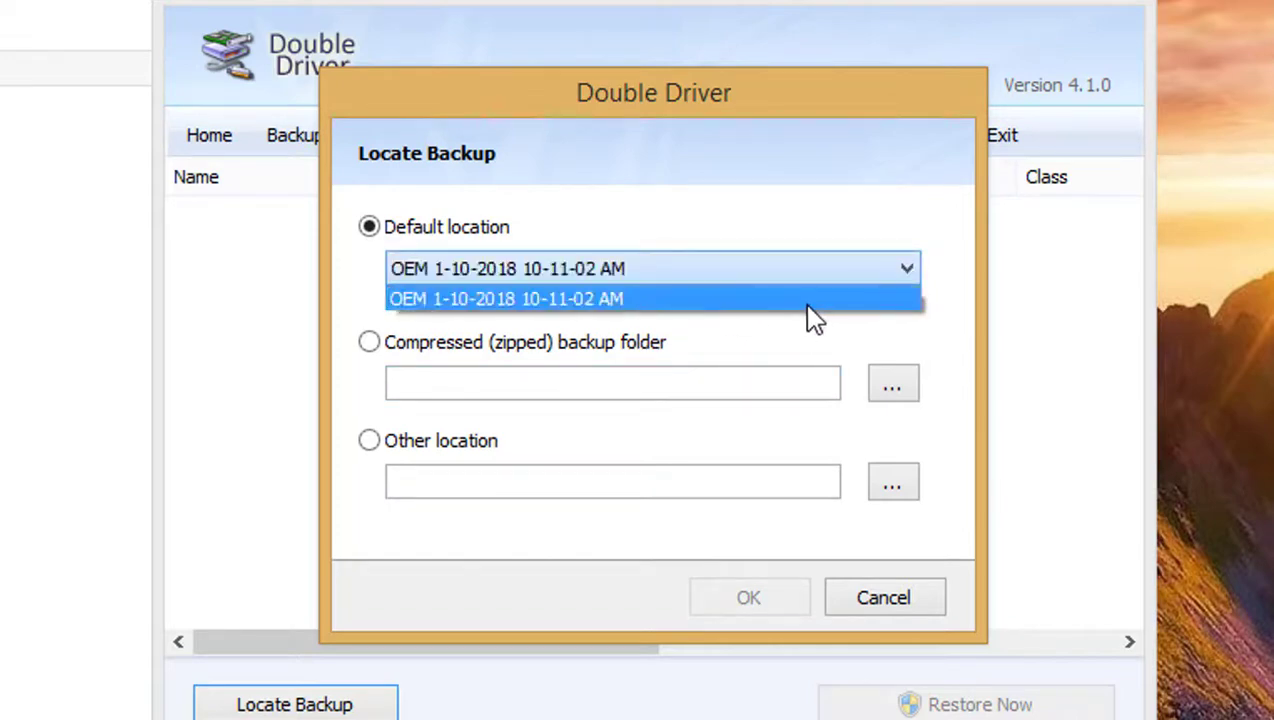
{"action": "left_click", "coordinate": [645, 280]}
{"action": "left_click", "coordinate": [642, 293]}
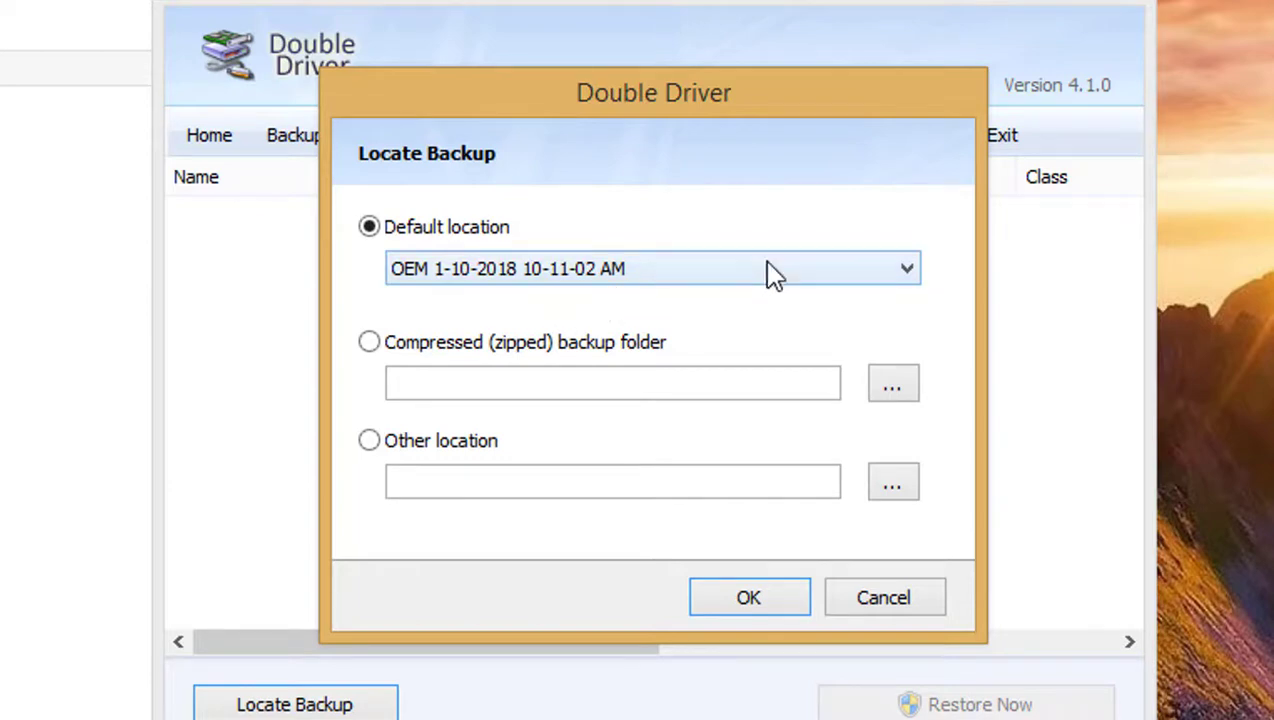
{"action": "left_click", "coordinate": [374, 447]}
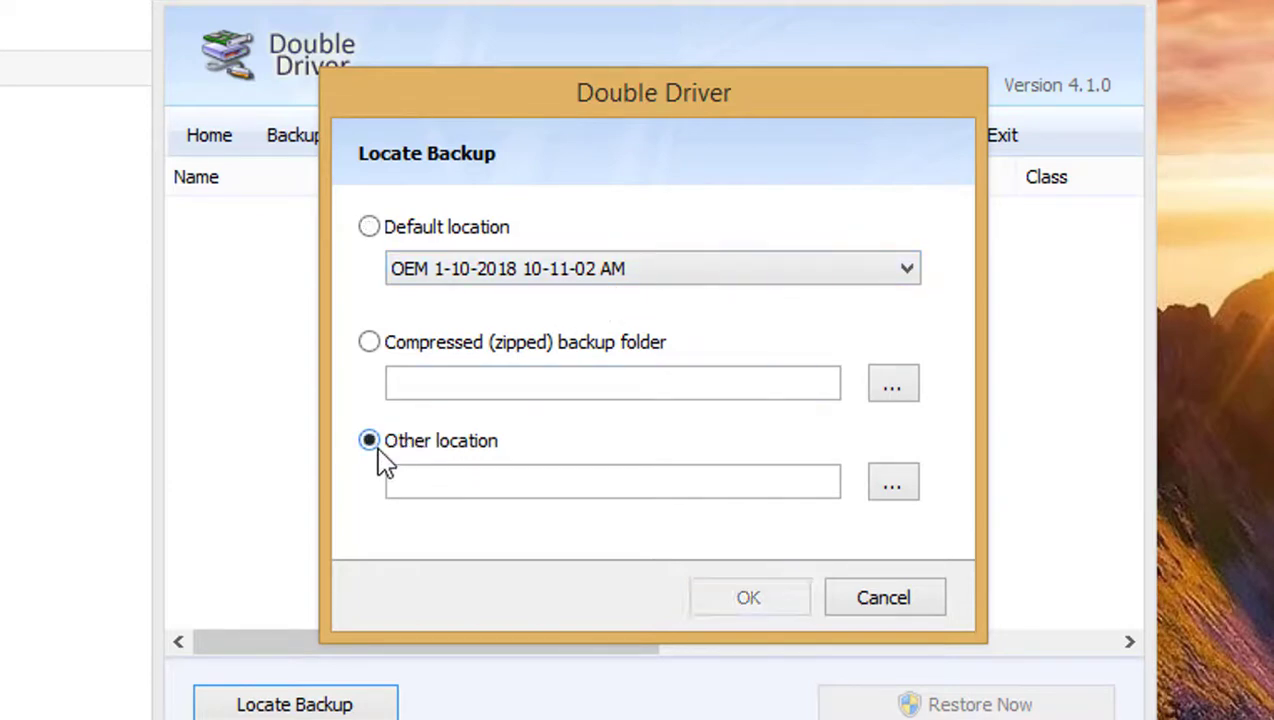
{"action": "left_click", "coordinate": [888, 490]}
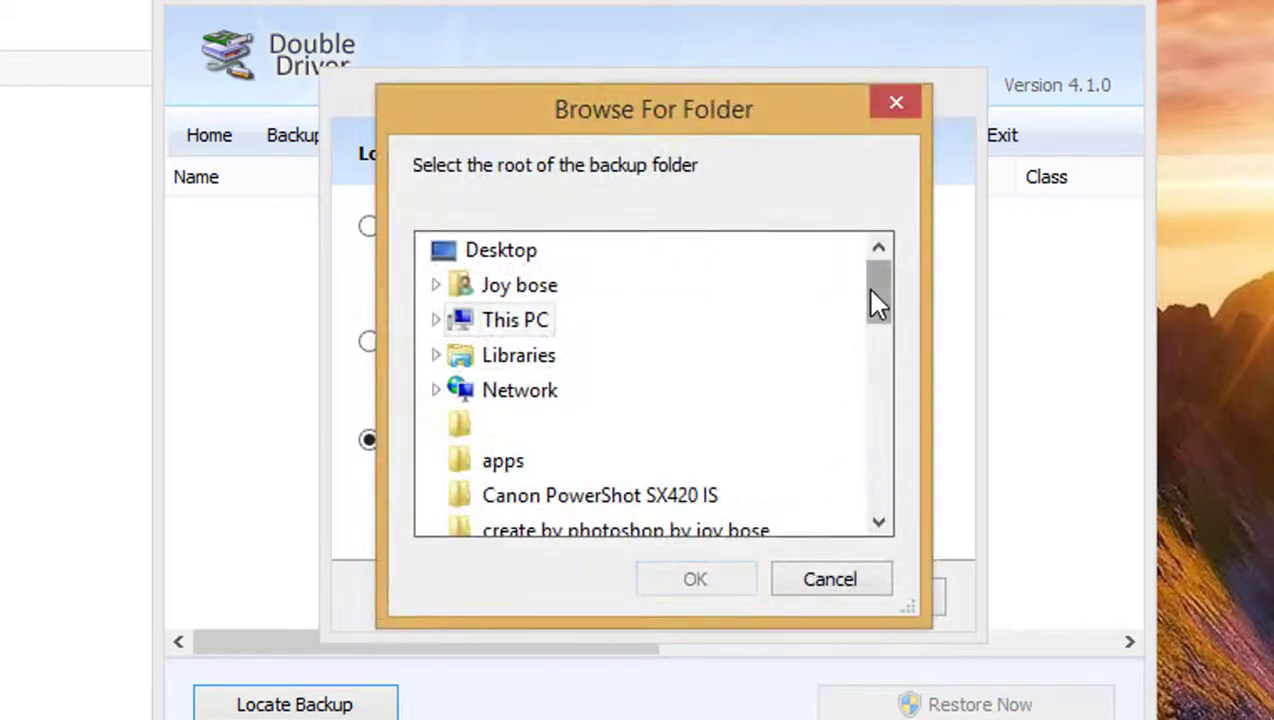
{"action": "scroll", "coordinate": [876, 301], "scroll_direction": "down", "scroll_amount": 1}
{"action": "left_click", "coordinate": [897, 108]}
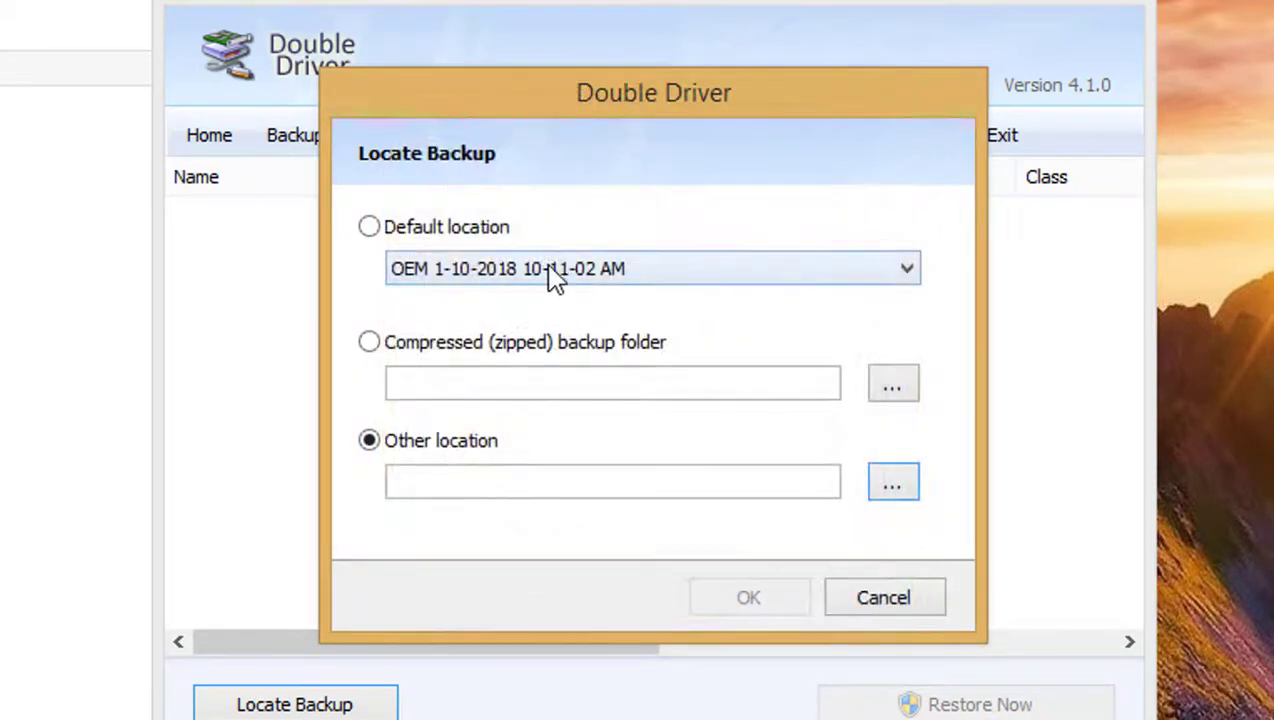
Load the driver list of the chosen backup using the Default location option.
{"action": "left_click", "coordinate": [369, 227]}
{"action": "left_click", "coordinate": [748, 598]}
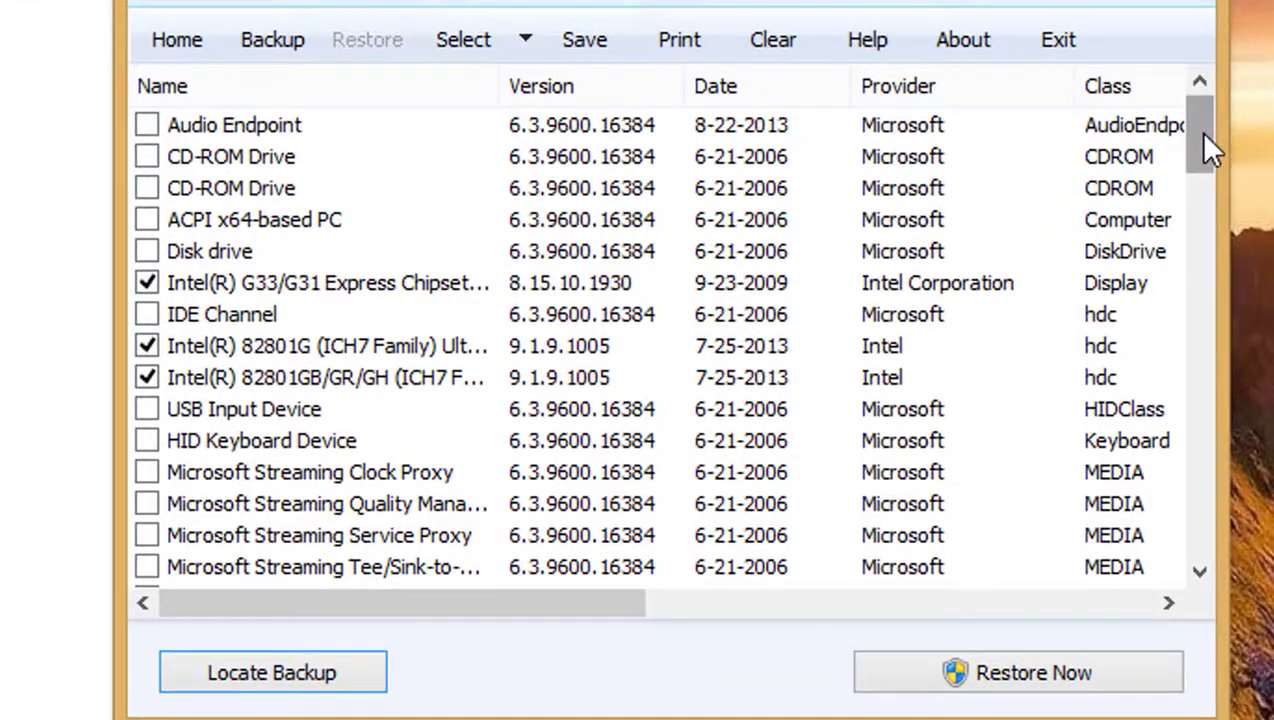
Mark the USB Composite Device, USB Mass Storage Device and both USB Root Hub drivers for restore, and unmark the five Intel USB drivers.
{"action": "left_click_drag", "start_coordinate": [1204, 138], "coordinate": [1177, 506]}
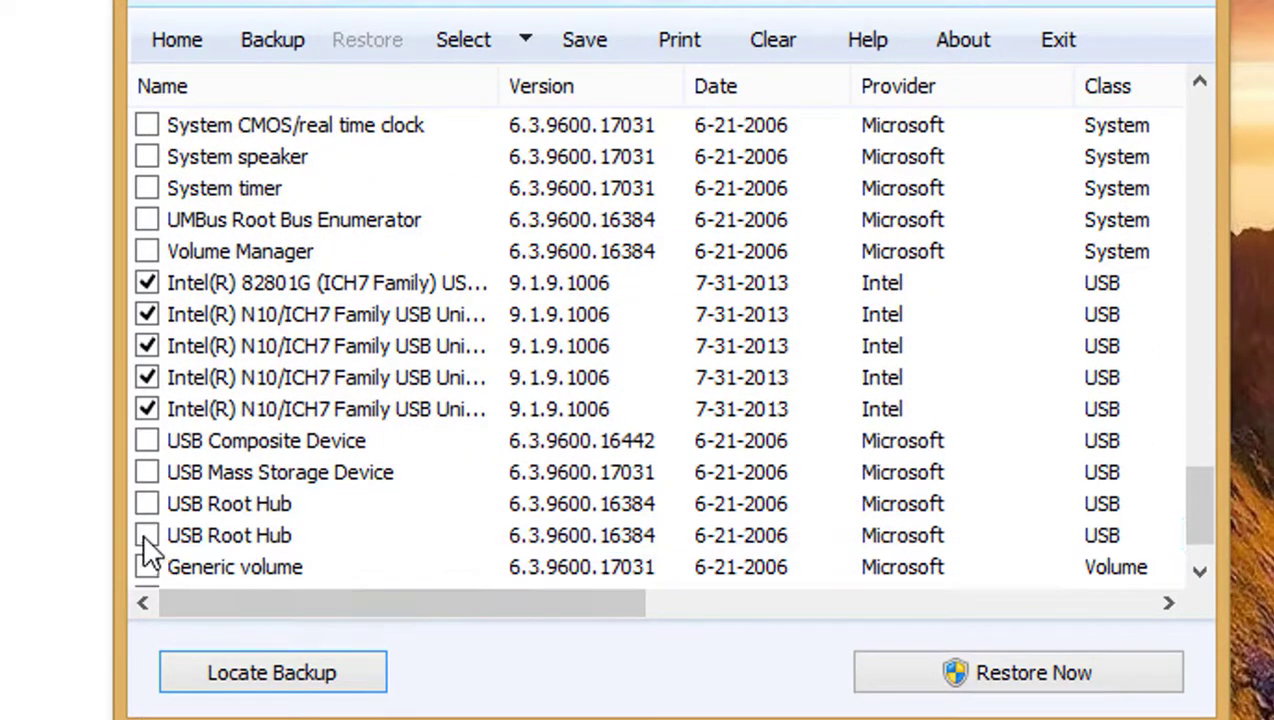
{"action": "left_click", "coordinate": [147, 472]}
{"action": "left_click", "coordinate": [147, 440]}
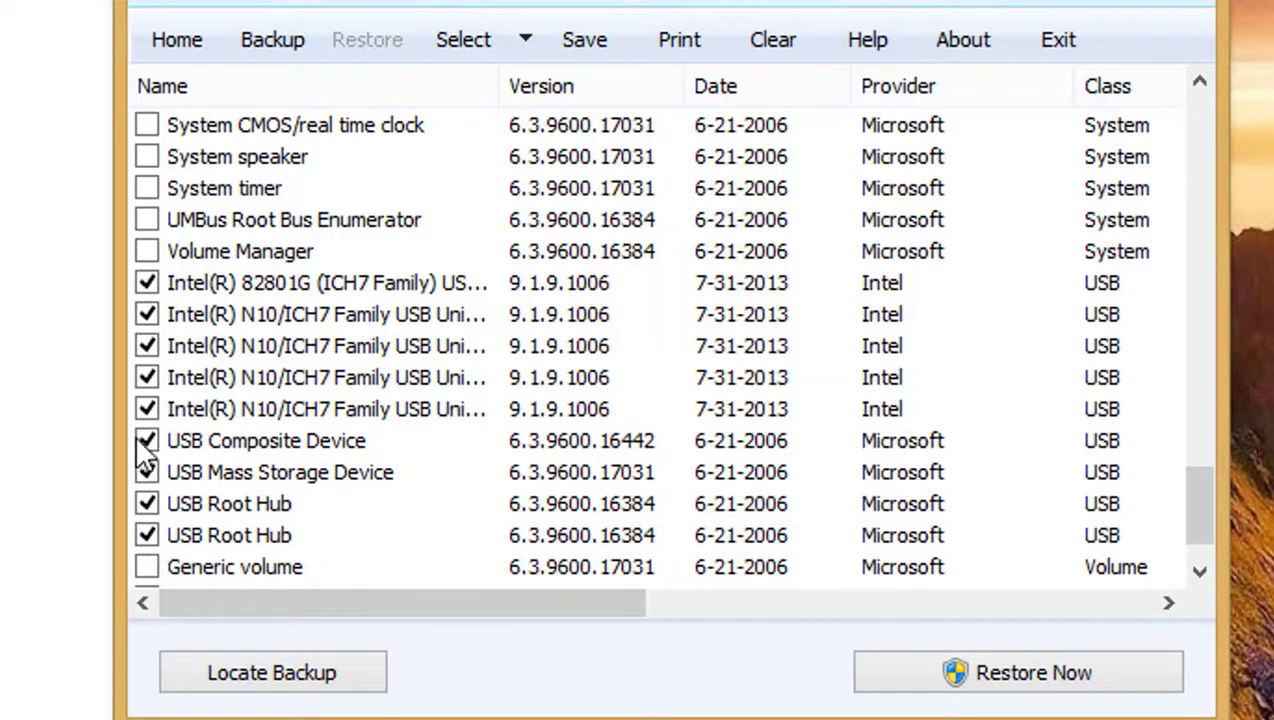
{"action": "left_click", "coordinate": [147, 409]}
{"action": "left_click", "coordinate": [147, 377]}
{"action": "left_click", "coordinate": [147, 346]}
{"action": "left_click", "coordinate": [147, 283]}
{"action": "left_click", "coordinate": [147, 314]}
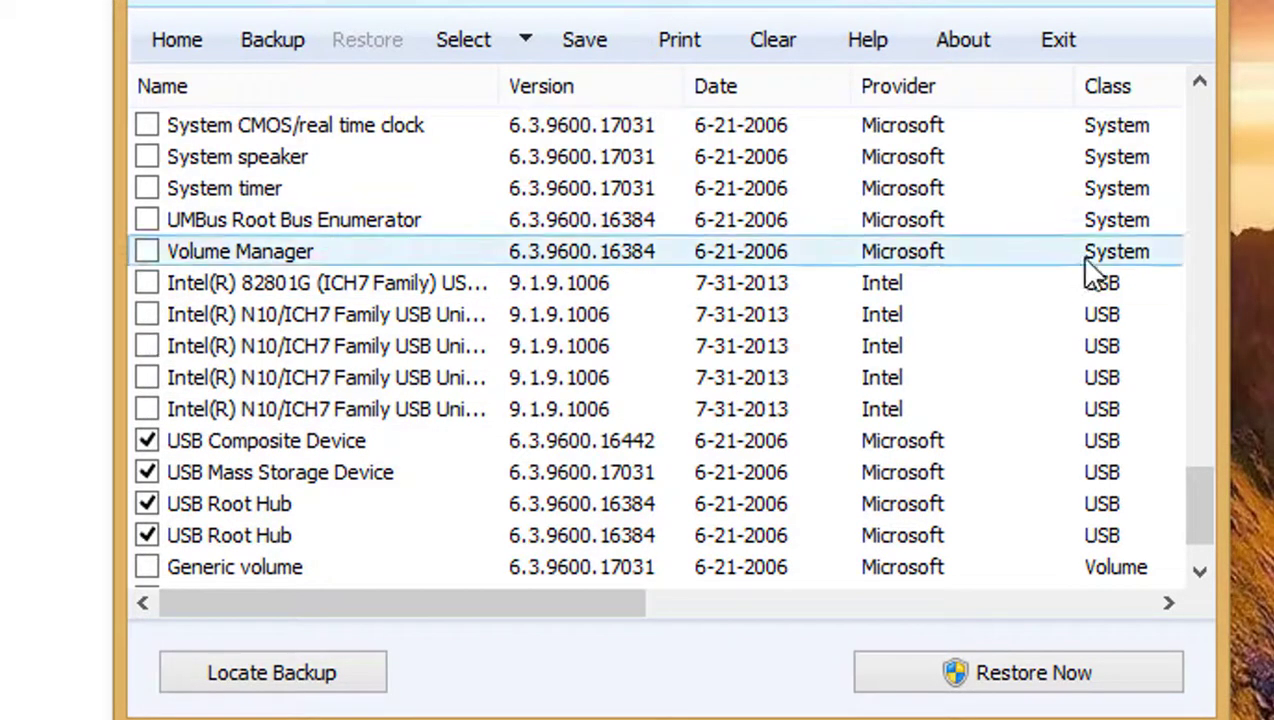
Select all drivers in the backup for restore, and close the Double Driver folder window.
{"action": "left_click_drag", "start_coordinate": [1200, 495], "coordinate": [1127, 90]}
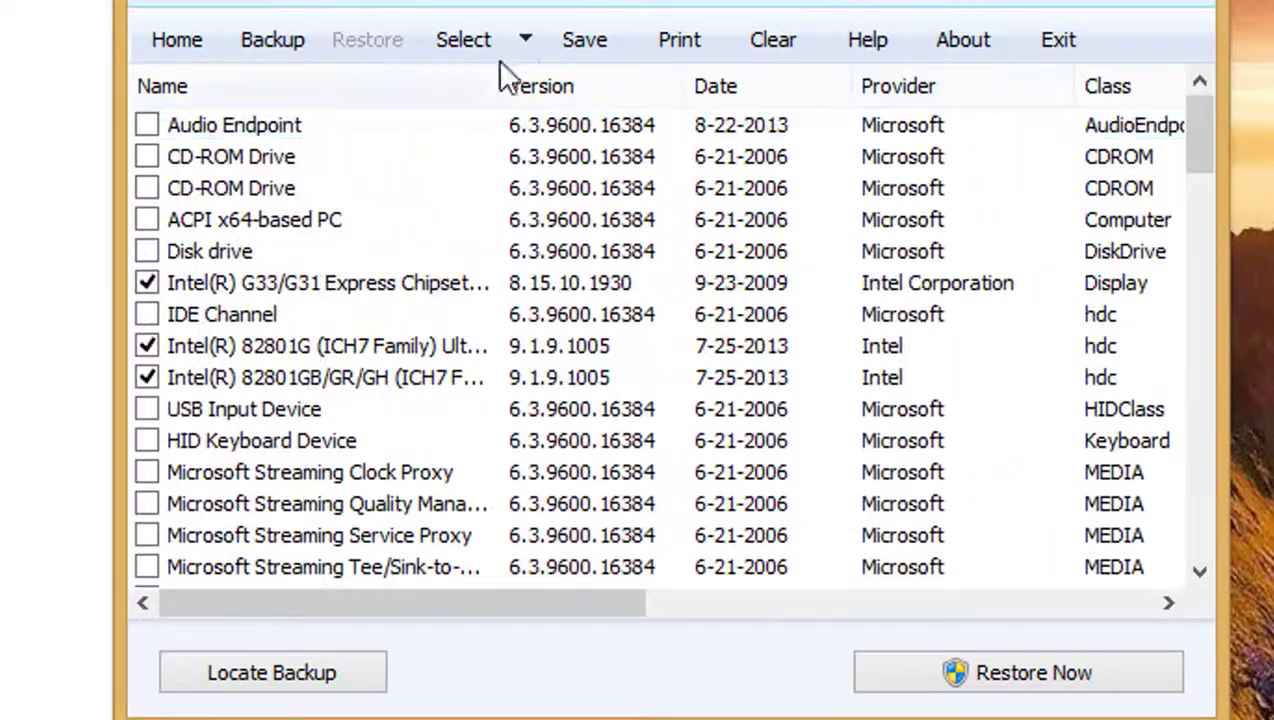
{"action": "left_click", "coordinate": [524, 40]}
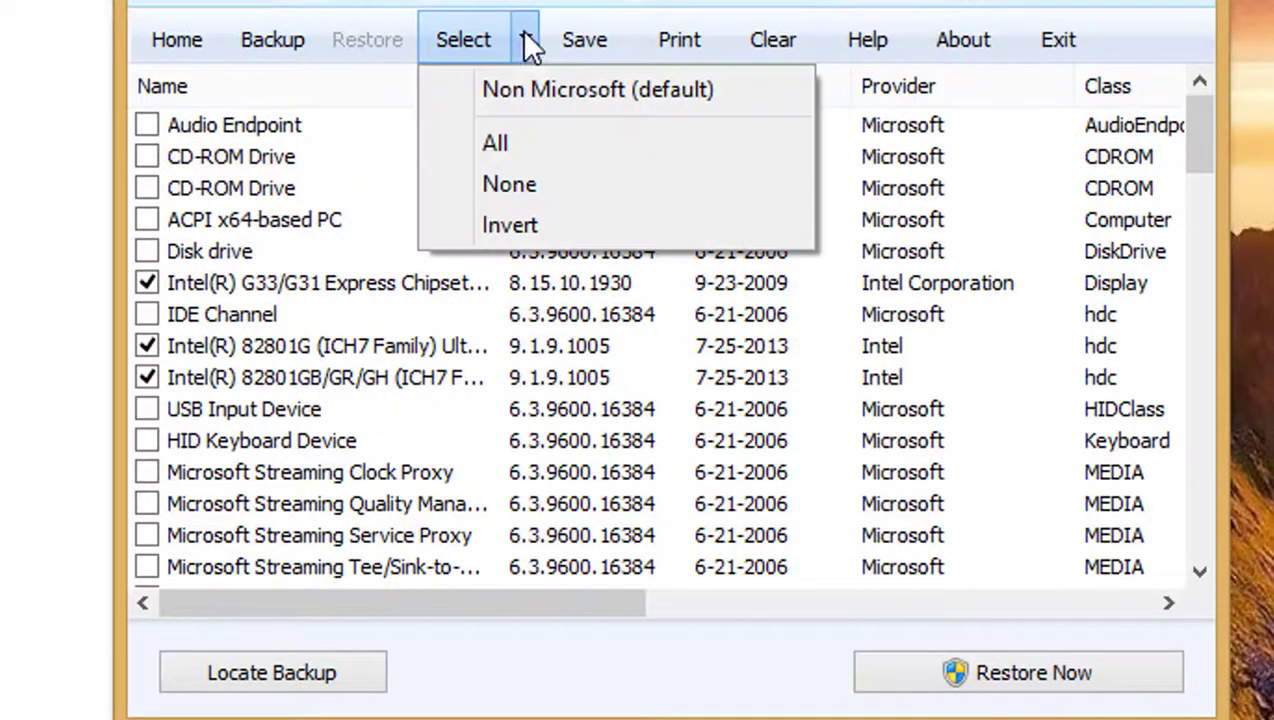
{"action": "left_click", "coordinate": [495, 145]}
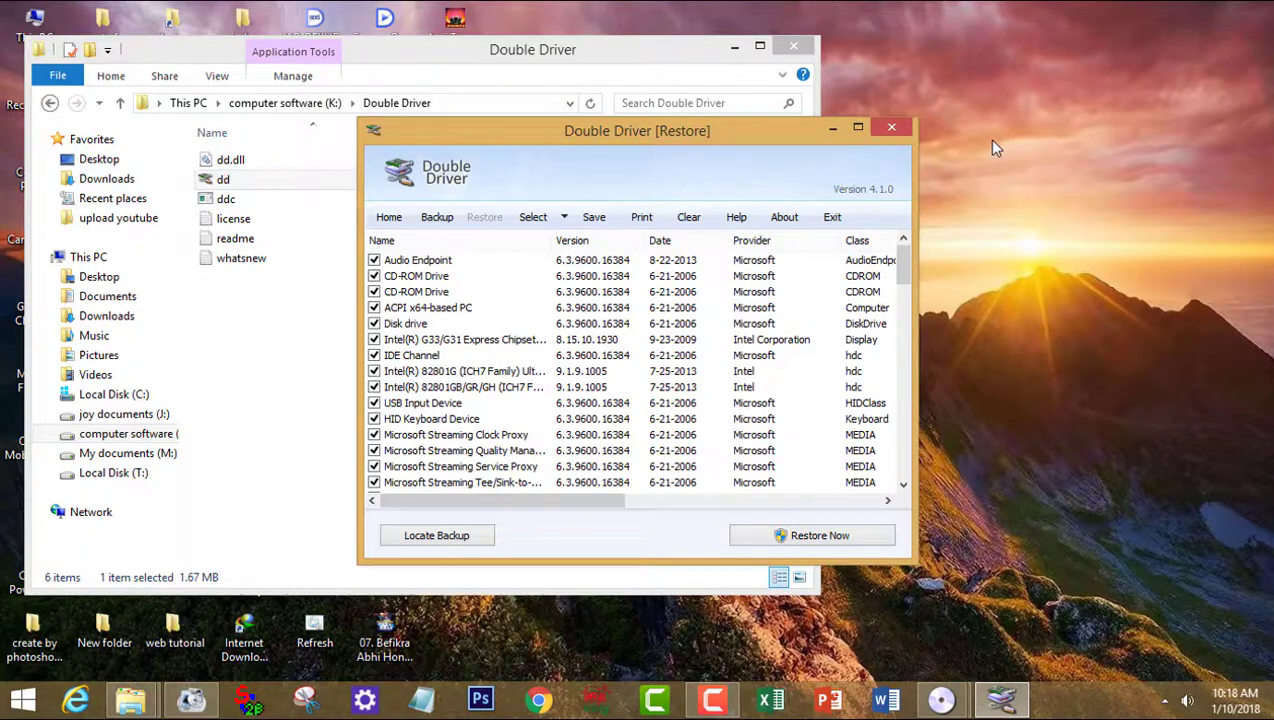
{"action": "left_click", "coordinate": [790, 49]}
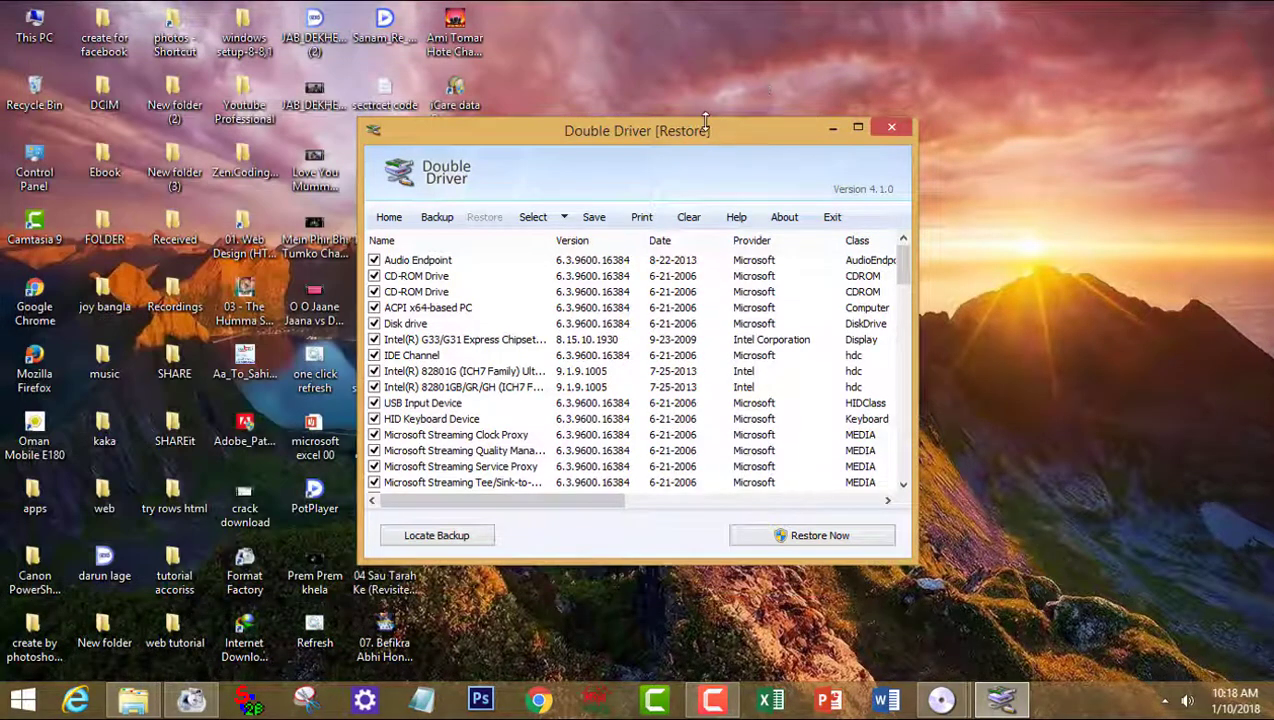